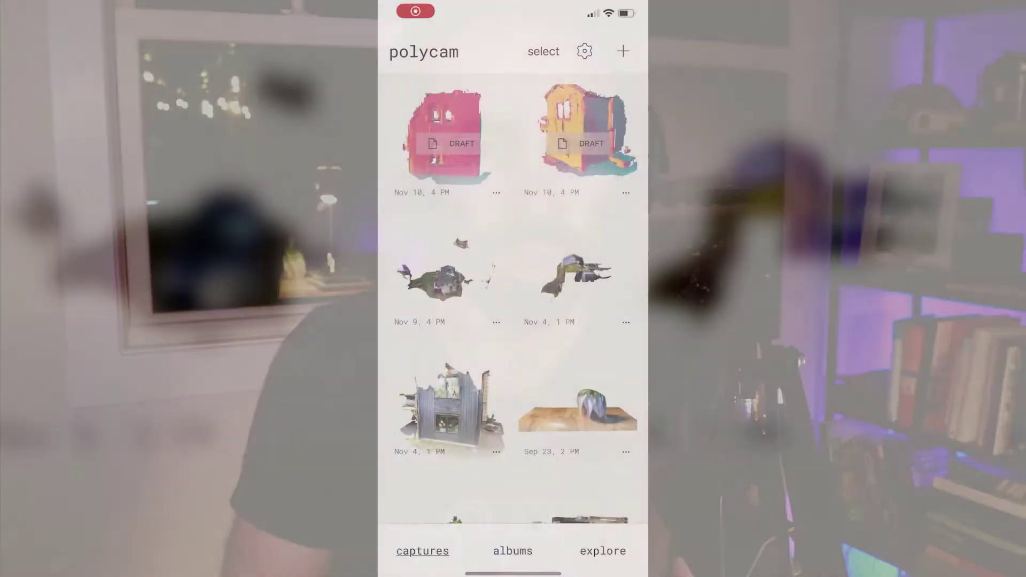
Step: Browse the captures, view a room scan in 3D, and share the exported Sep23,1-33PM-poly ZIP archive
scroll(513, 299, "down", 5)
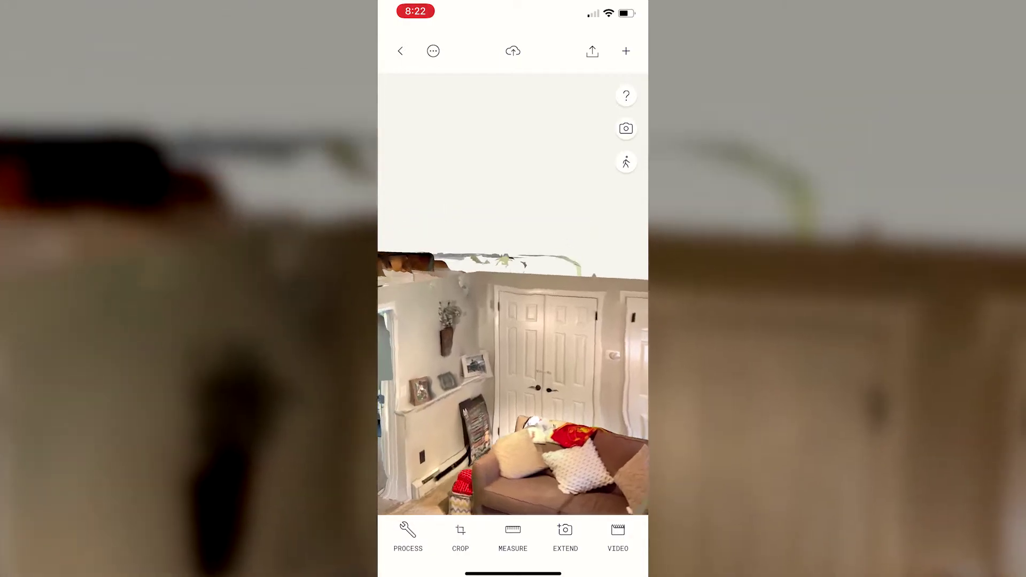
left_click_drag(513, 364, 518, 289)
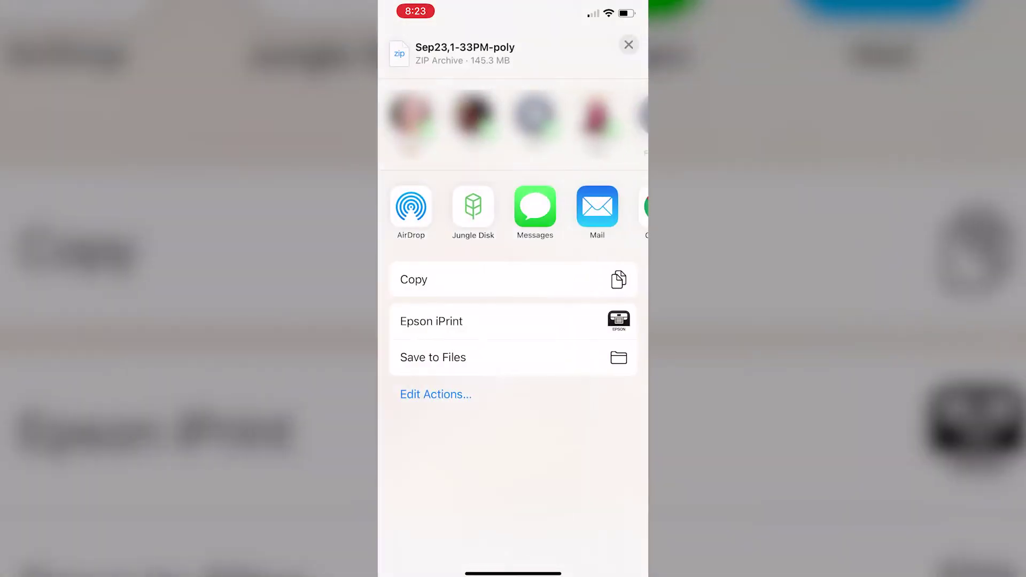
left_click_drag(615, 206, 406, 206)
left_click(472, 206)
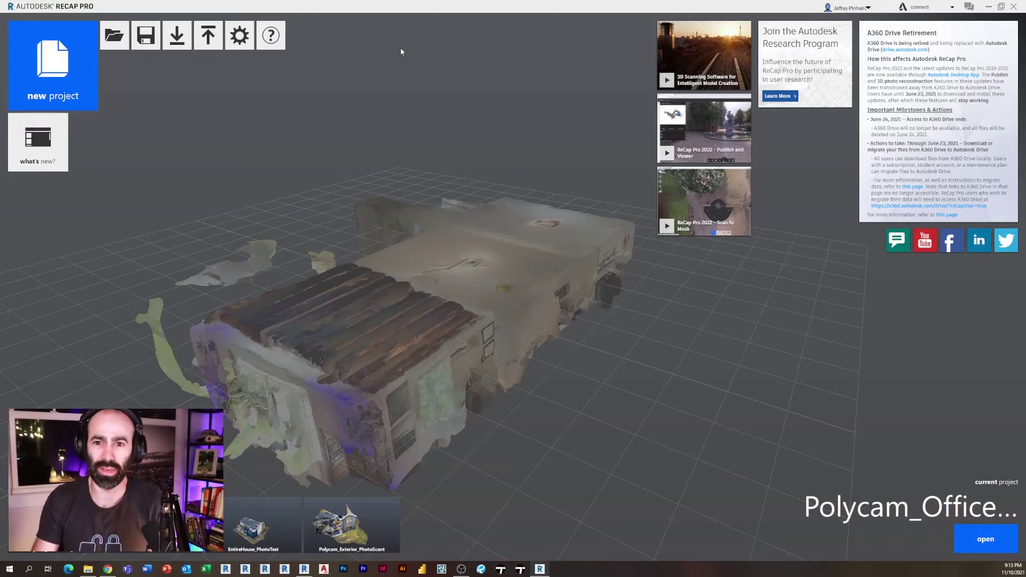
Step: In ReCap Pro, create a point cloud import project named BasementScan in the Polycam Tests folder, without saving the current project's changes
left_click(86, 99)
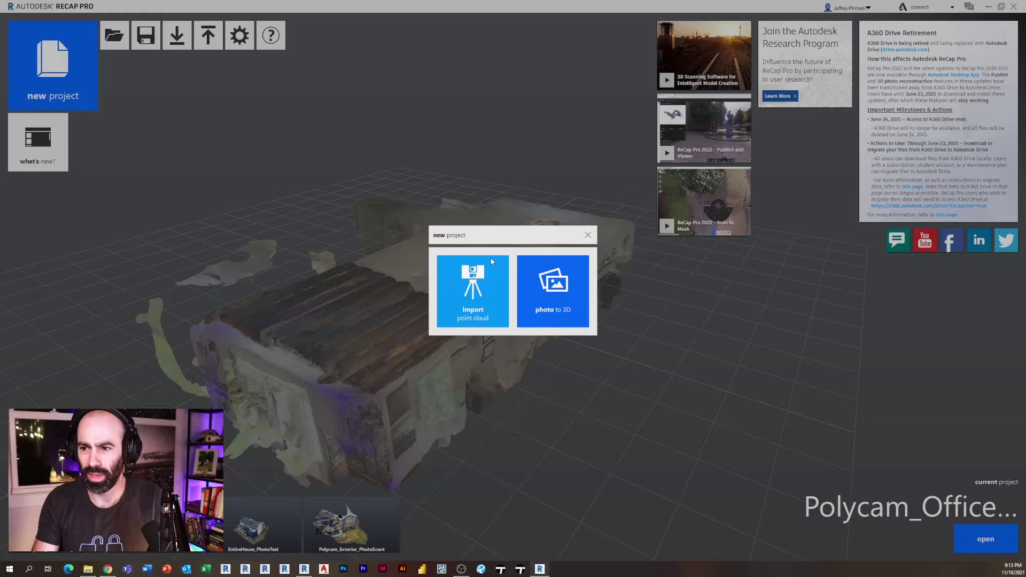
left_click(479, 281)
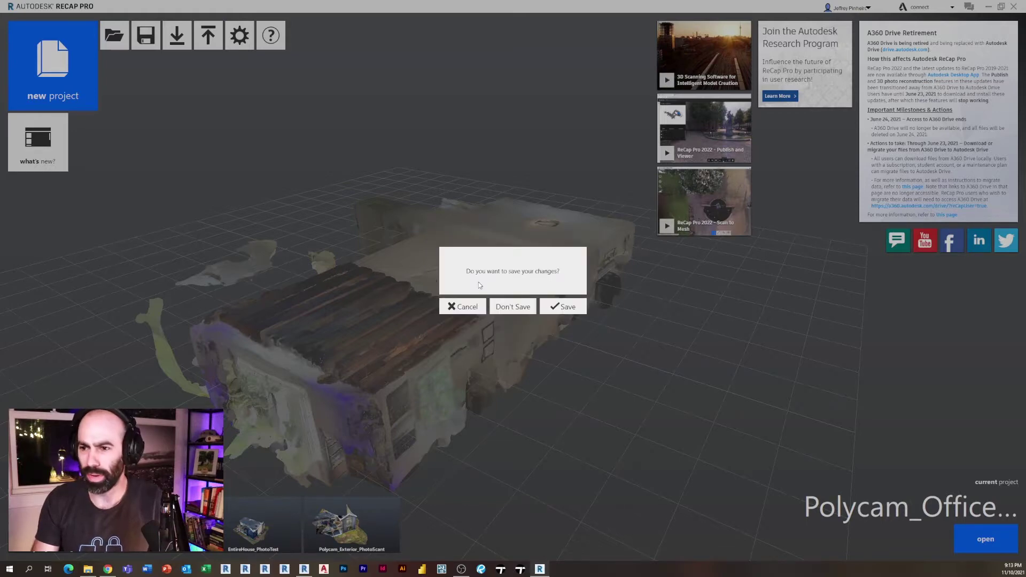
left_click(507, 309)
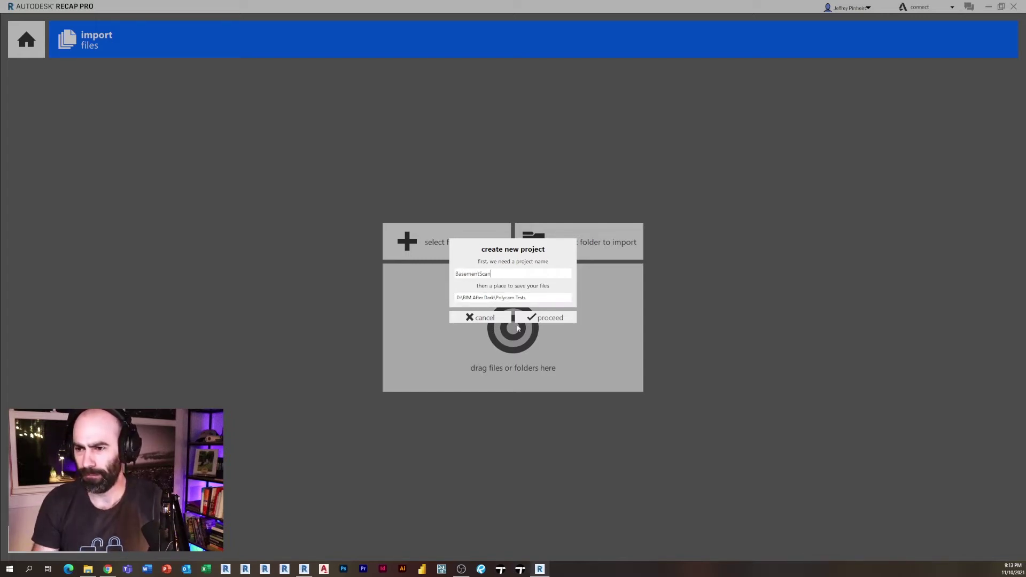
left_click(548, 317)
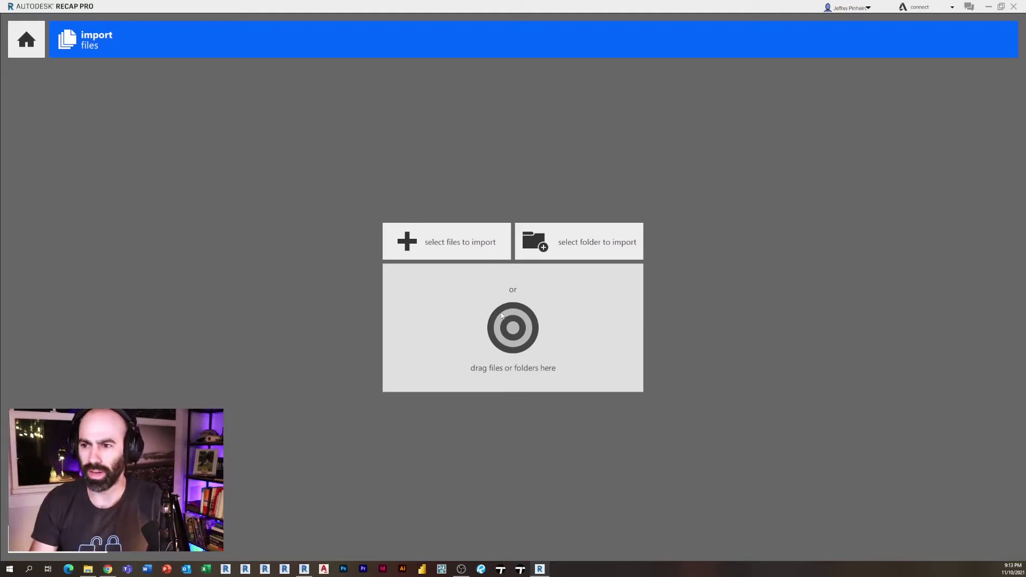
Step: Select BasementFull_LIDAR Scan.pts from the PolyCam Tutorial folder and import it with the default scan settings
left_click(430, 241)
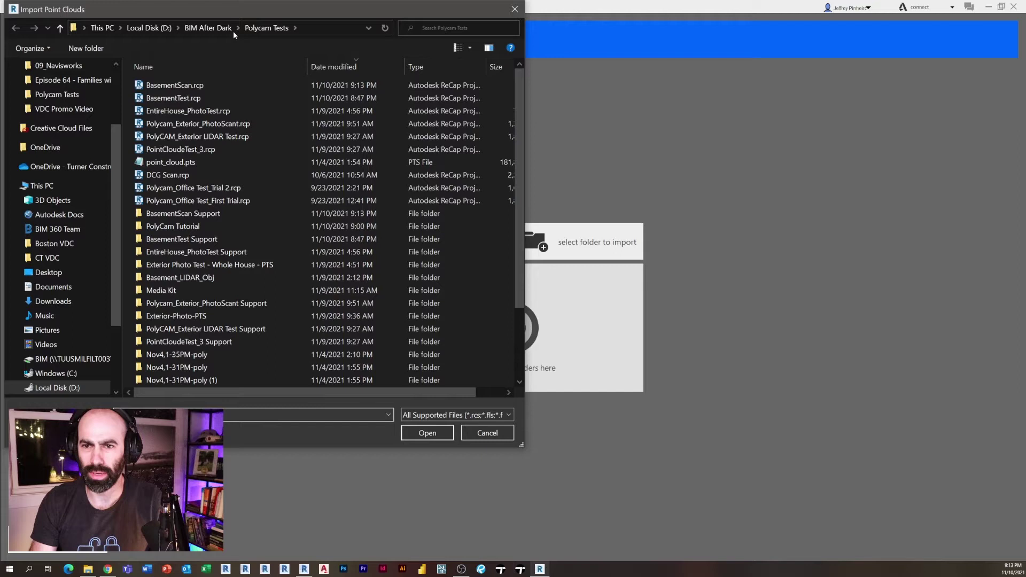
double_click(207, 226)
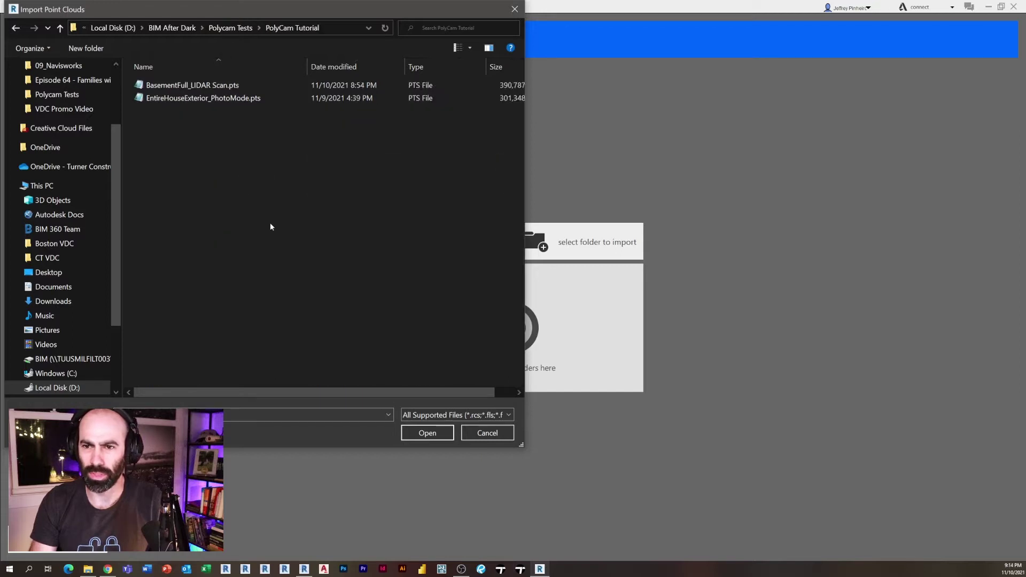
left_click(227, 87)
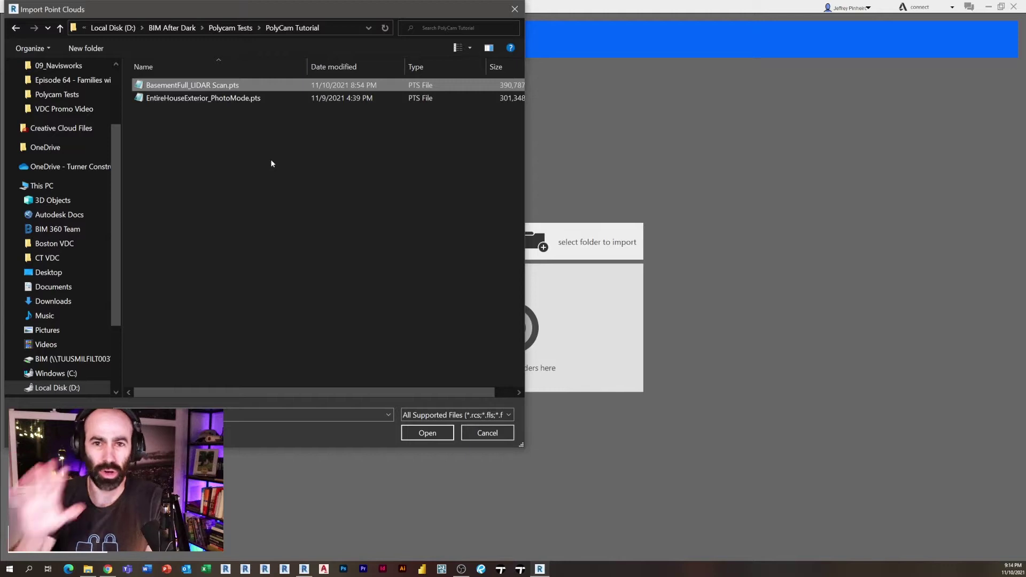
left_click(413, 436)
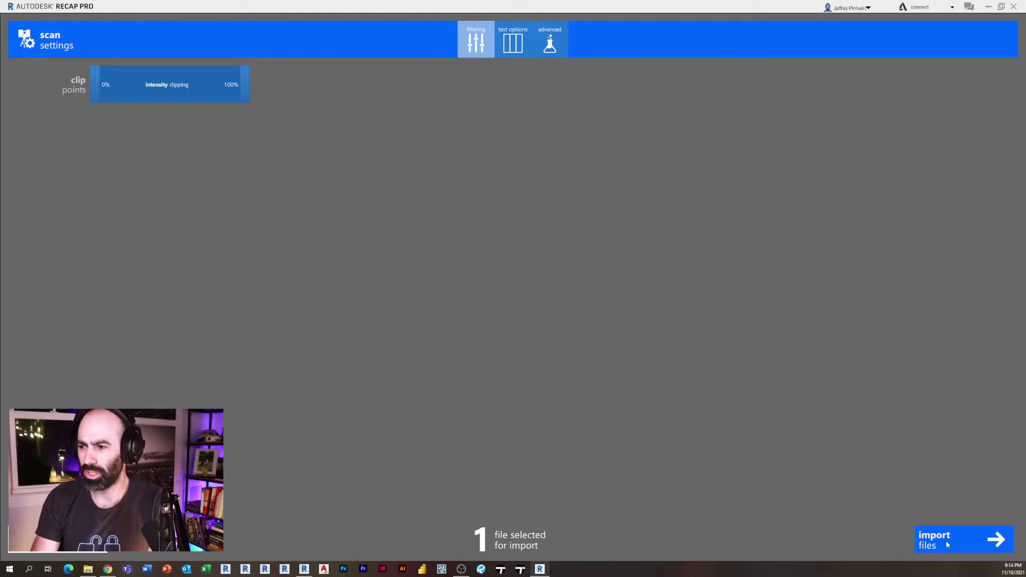
left_click(917, 550)
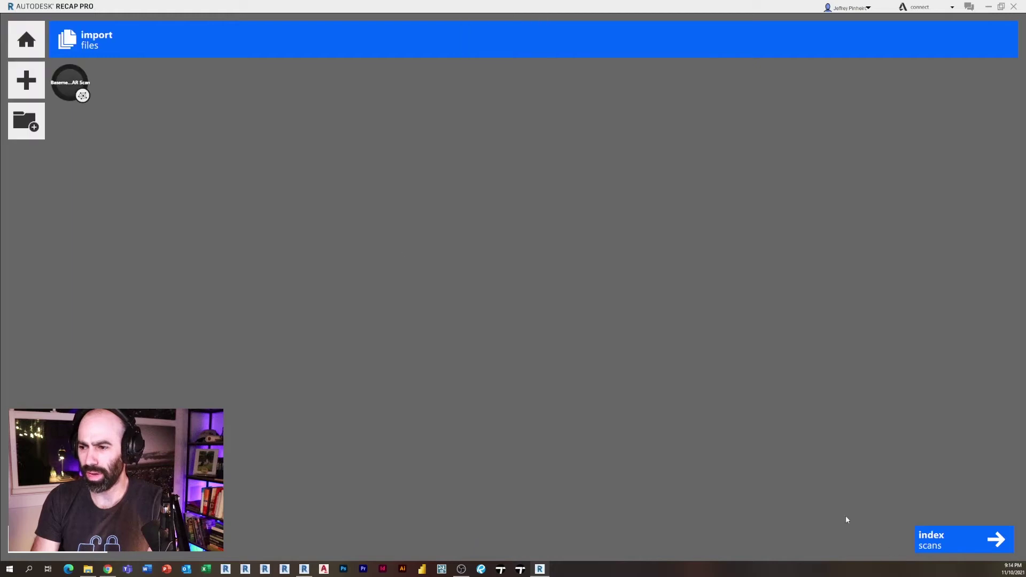
Step: Index the imported basement scan and launch the project to view its point cloud
left_click(930, 540)
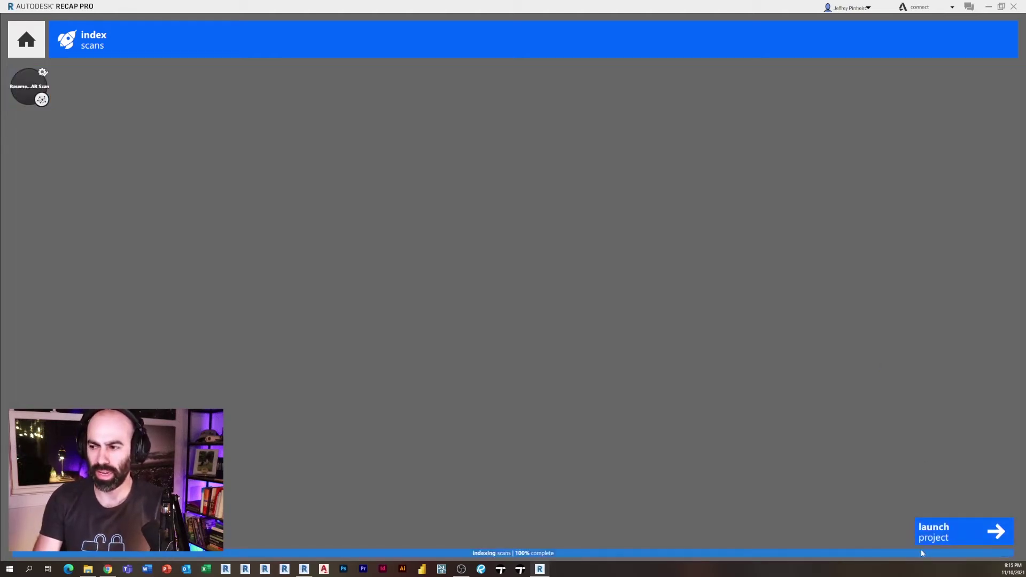
left_click(941, 537)
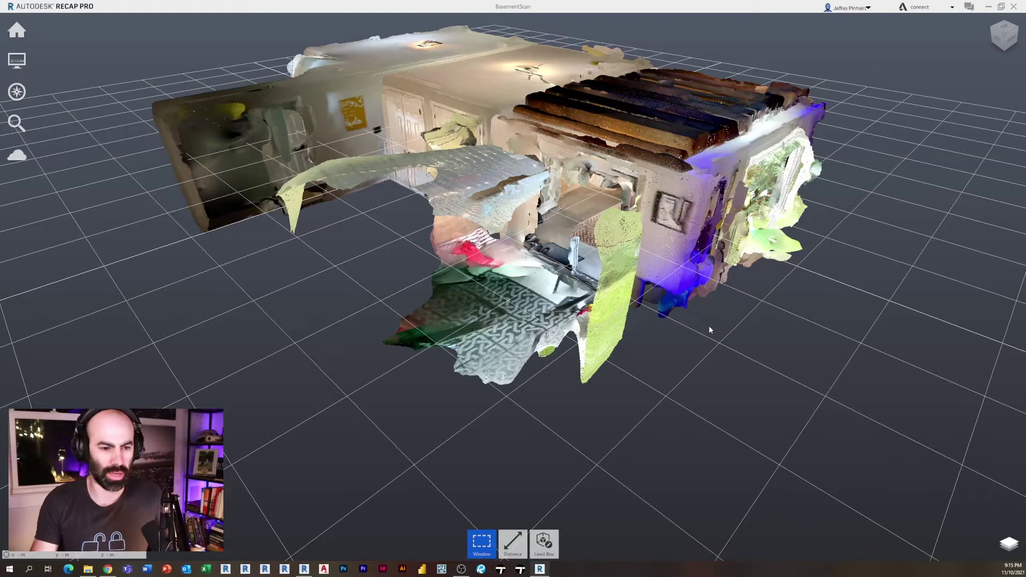
left_click(829, 249)
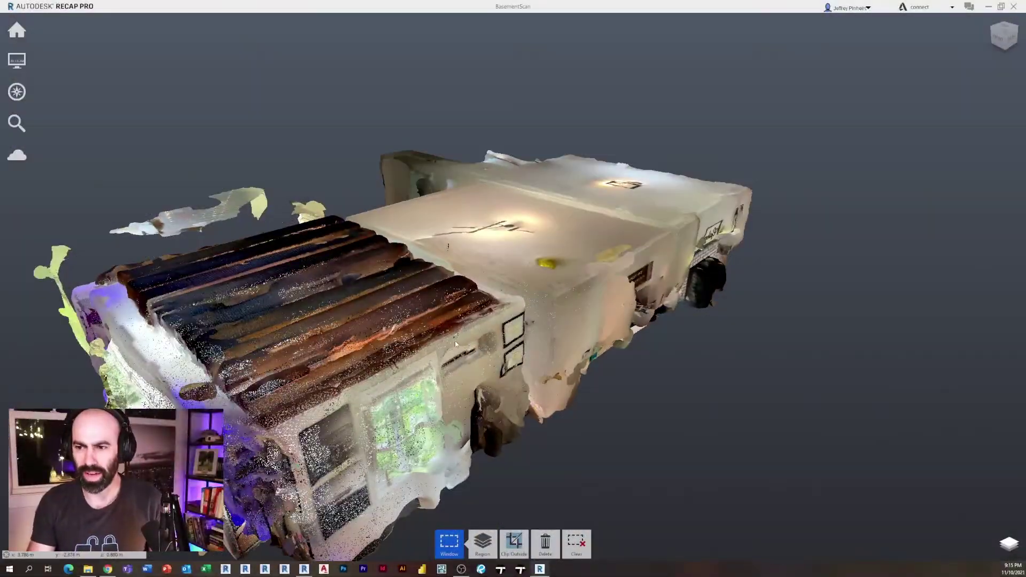
left_click(455, 342)
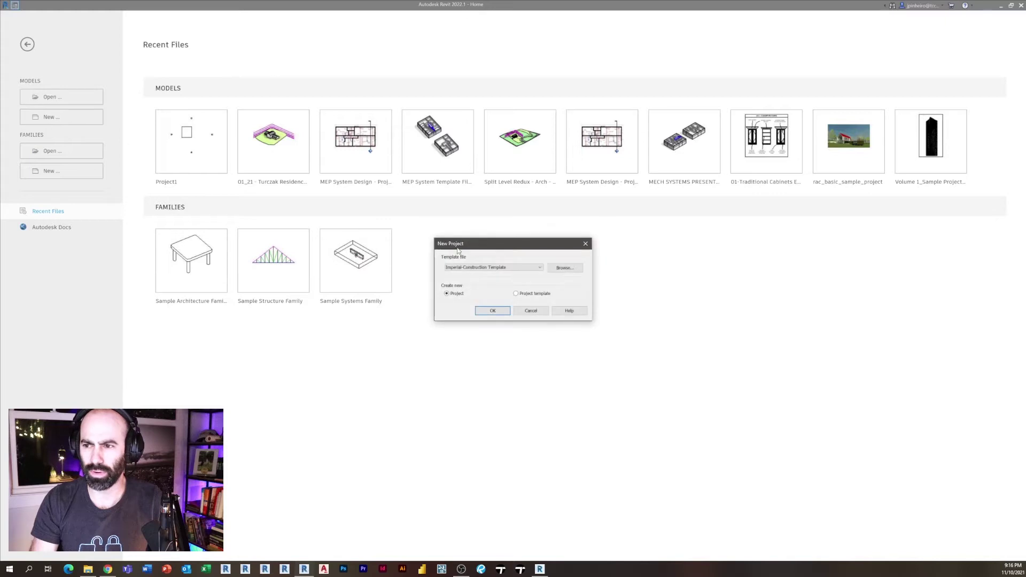
Step: Switch to Revit and create a new project from another template in the template list
left_click(458, 269)
left_click(492, 282)
left_click(493, 311)
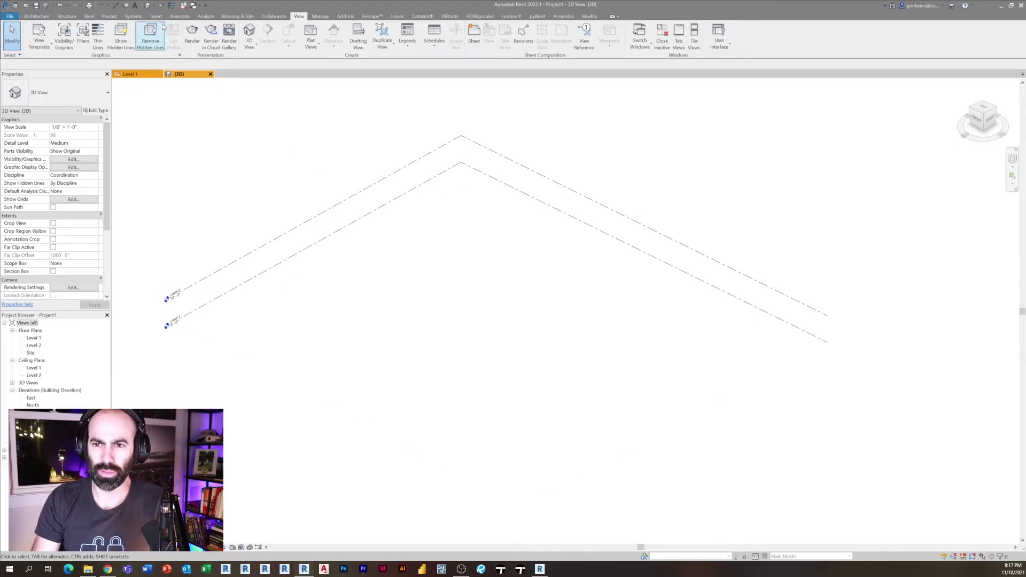
Step: Link the BasementScan.rcp point cloud from the Polycam Tests folder with Auto - Center to Center positioning
left_click(162, 17)
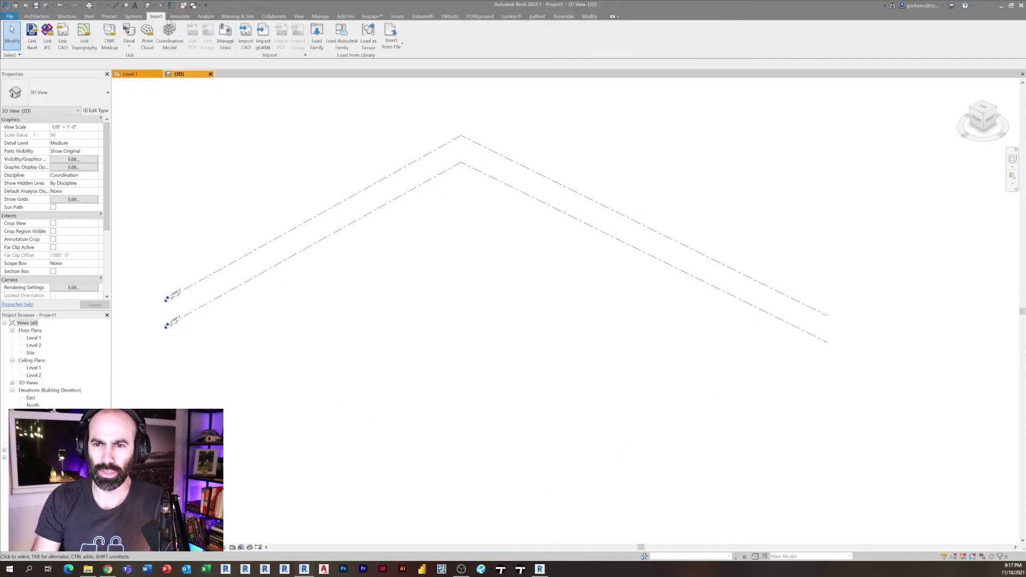
left_click(149, 47)
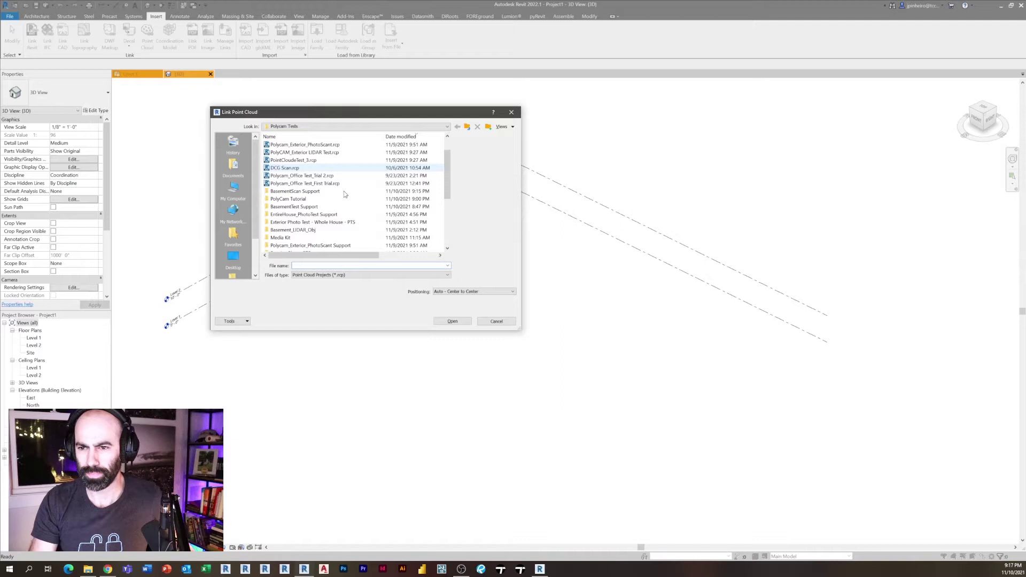
double_click(340, 199)
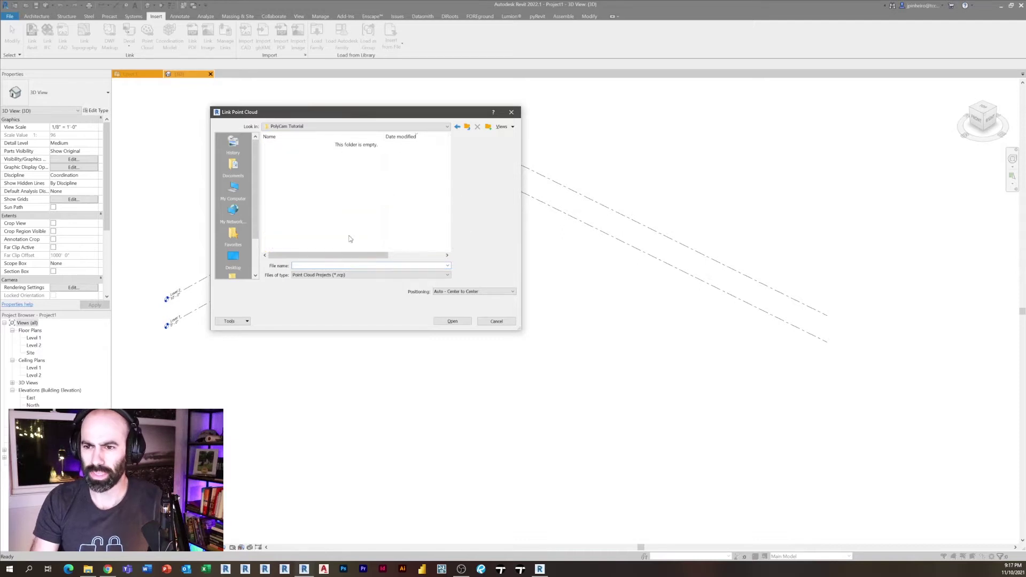
left_click(342, 275)
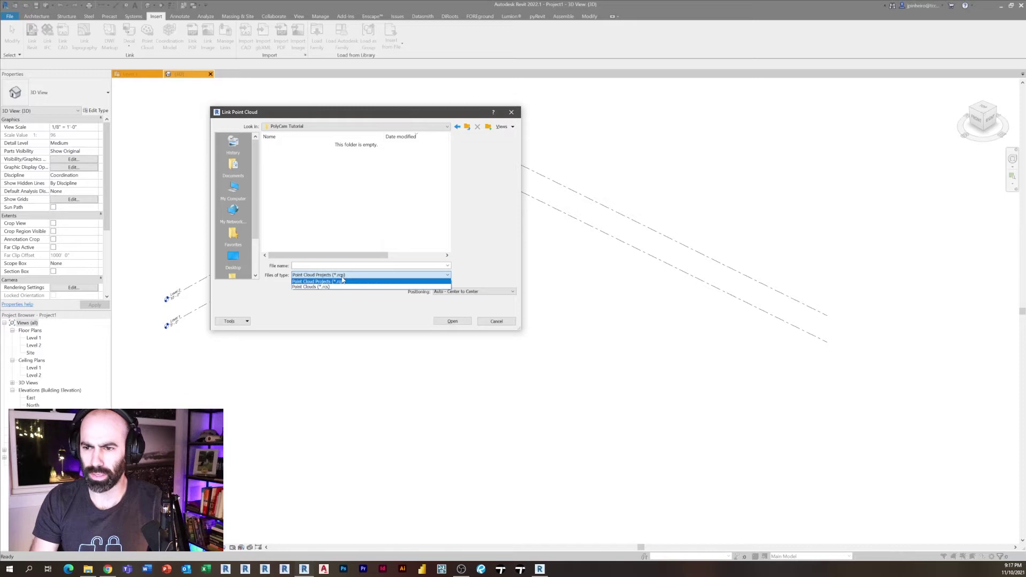
left_click(450, 134)
left_click(457, 126)
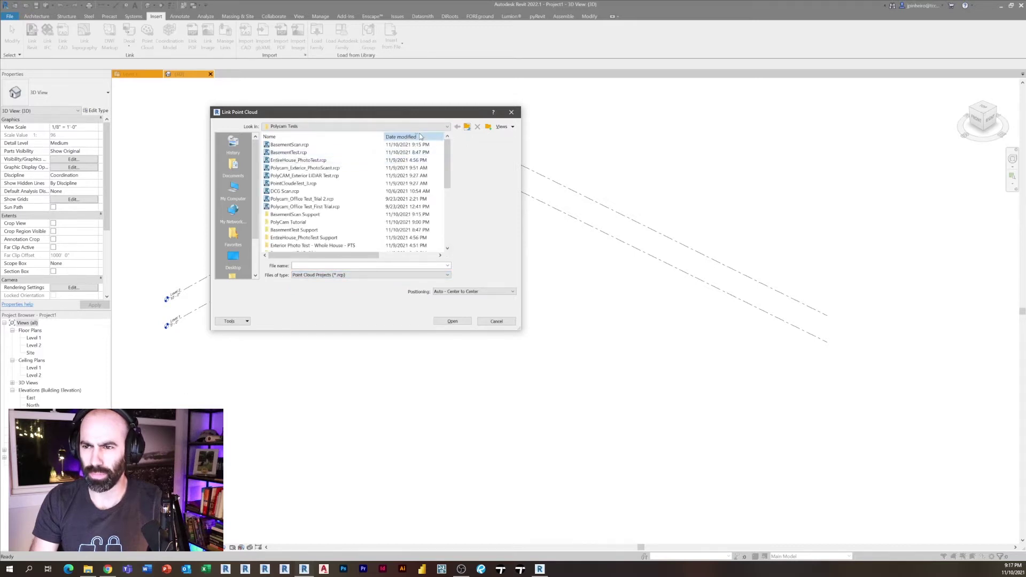
left_click(420, 137)
left_click(419, 138)
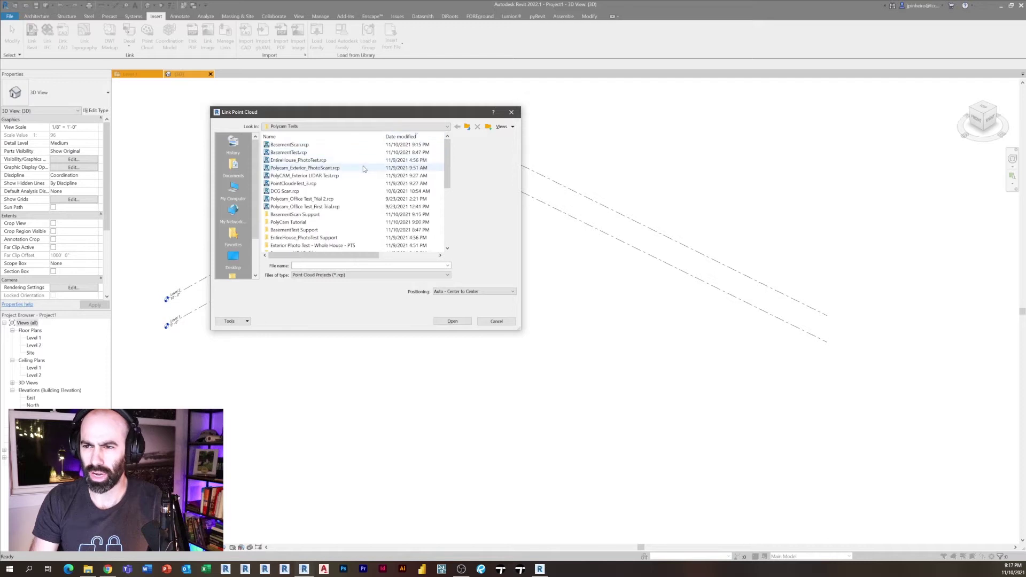
left_click(342, 145)
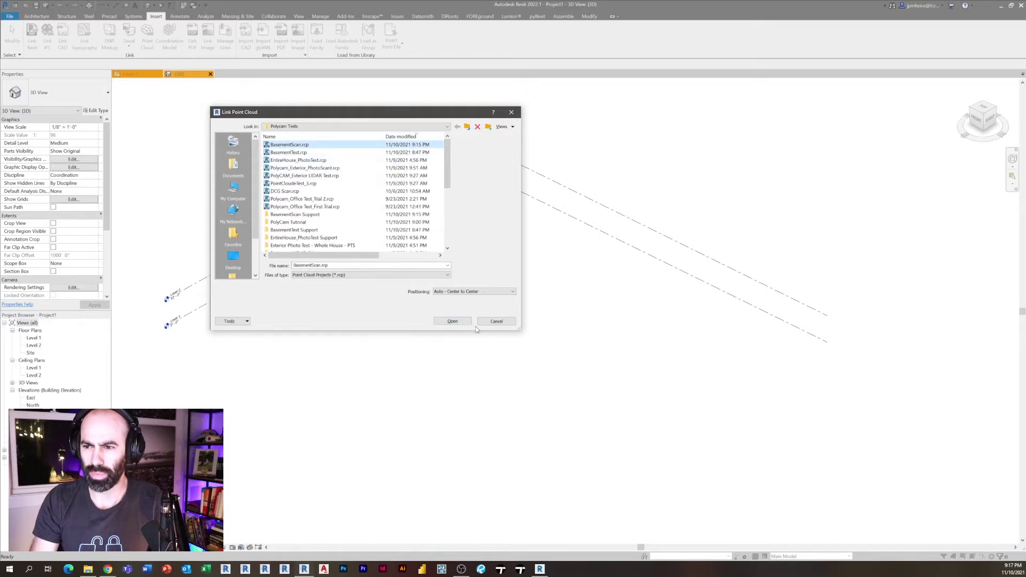
left_click(451, 321)
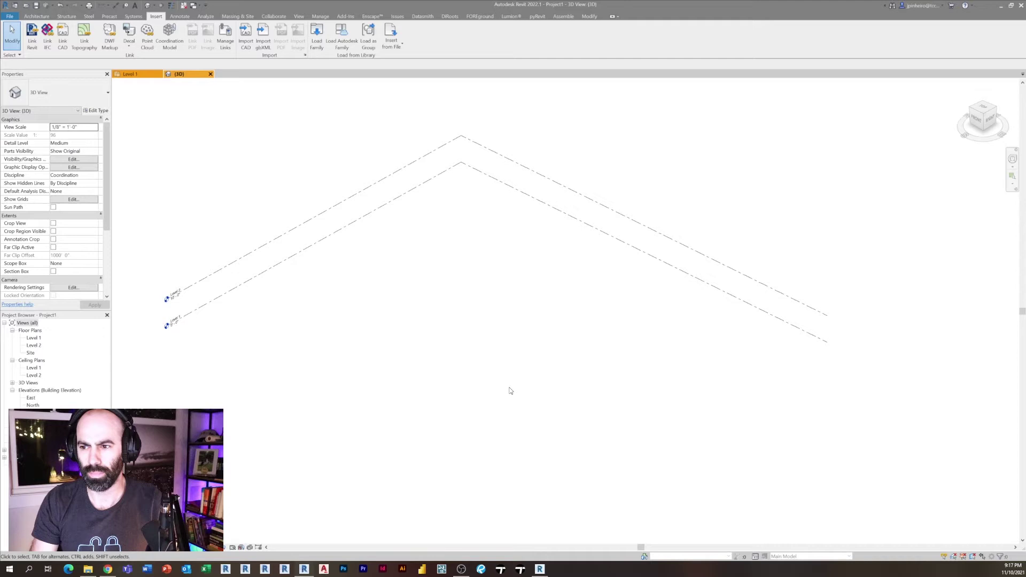
Step: Examine the linked basement point cloud in the 3D view and across the Level 1 floor plan
middle_click_drag(464, 384, 407, 235, "shift")
scroll(514, 350, "up", 5)
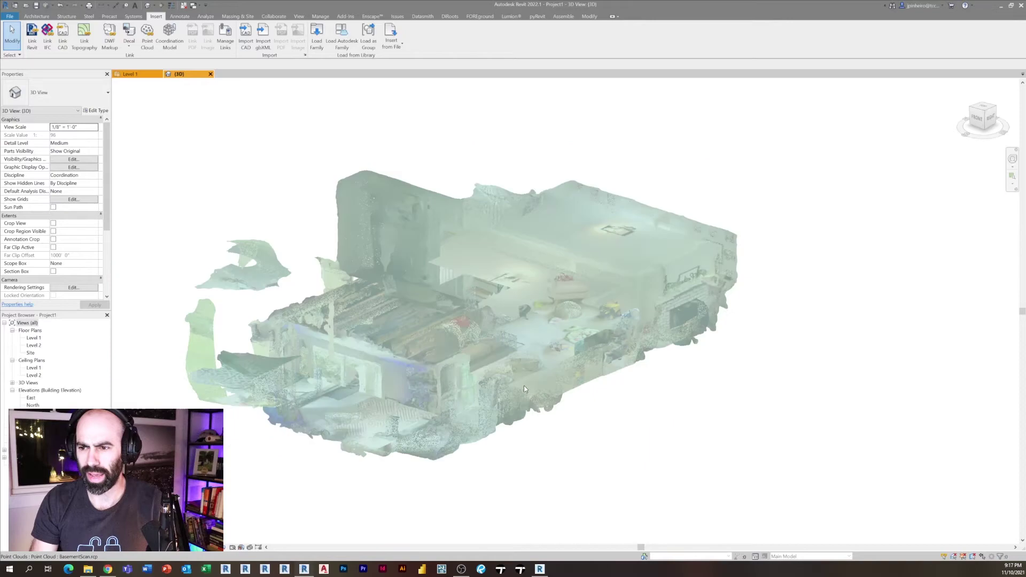
middle_click_drag(580, 431, 527, 399)
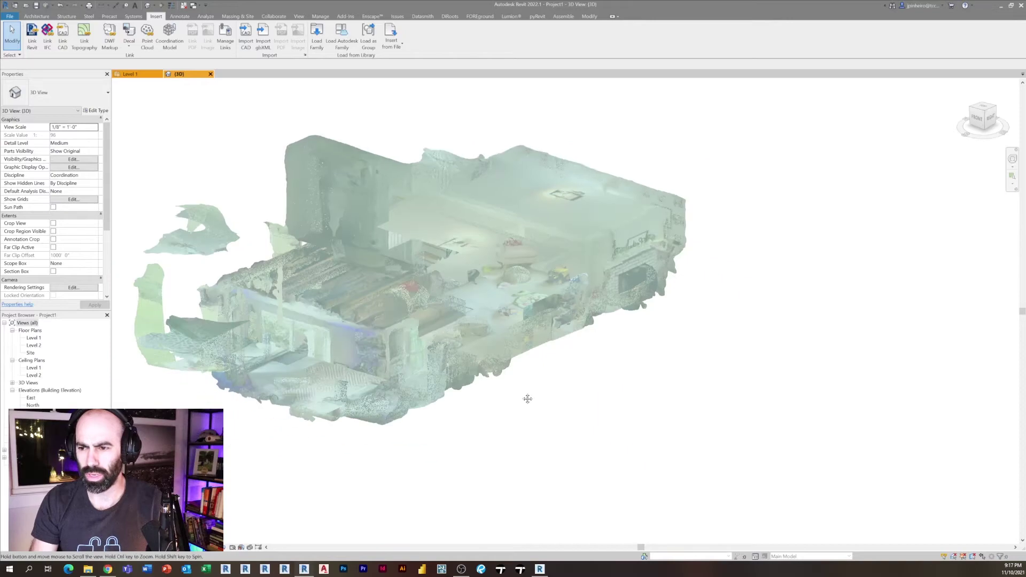
double_click(34, 341)
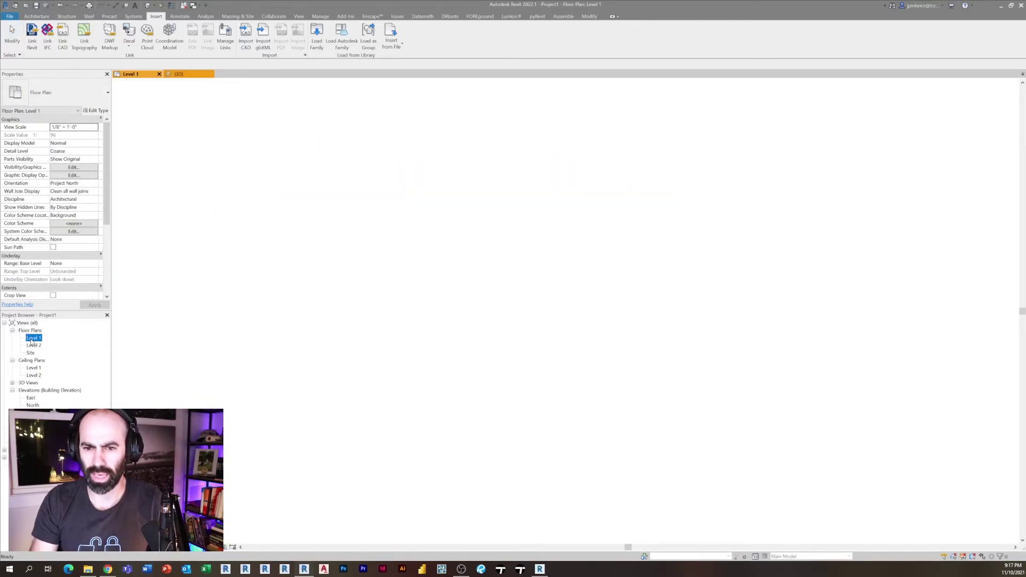
scroll(559, 366, "up", 5)
middle_click_drag(558, 366, 575, 406)
scroll(443, 219, "up", 3)
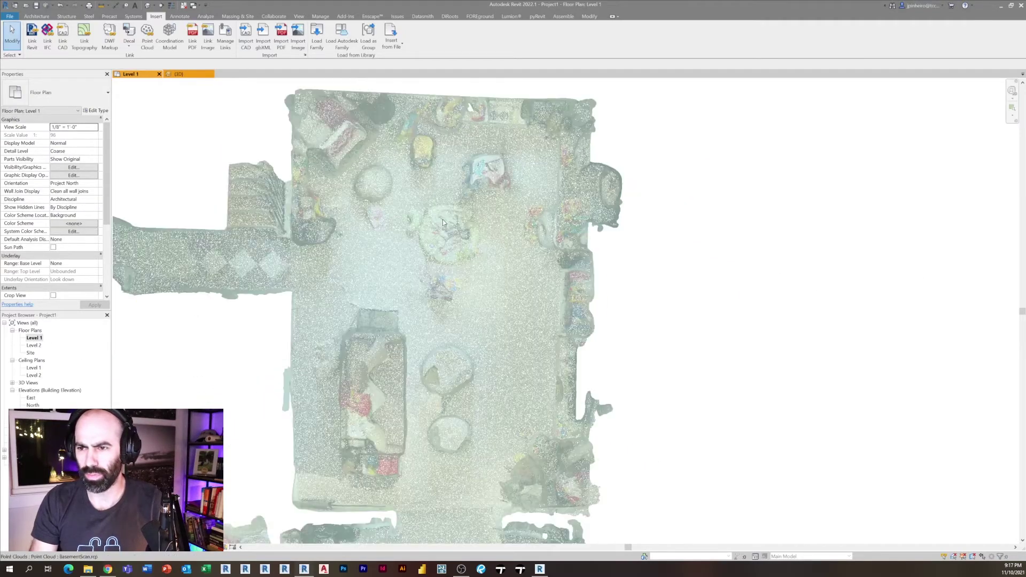
middle_click_drag(443, 219, 392, 308)
middle_click_drag(717, 338, 730, 134)
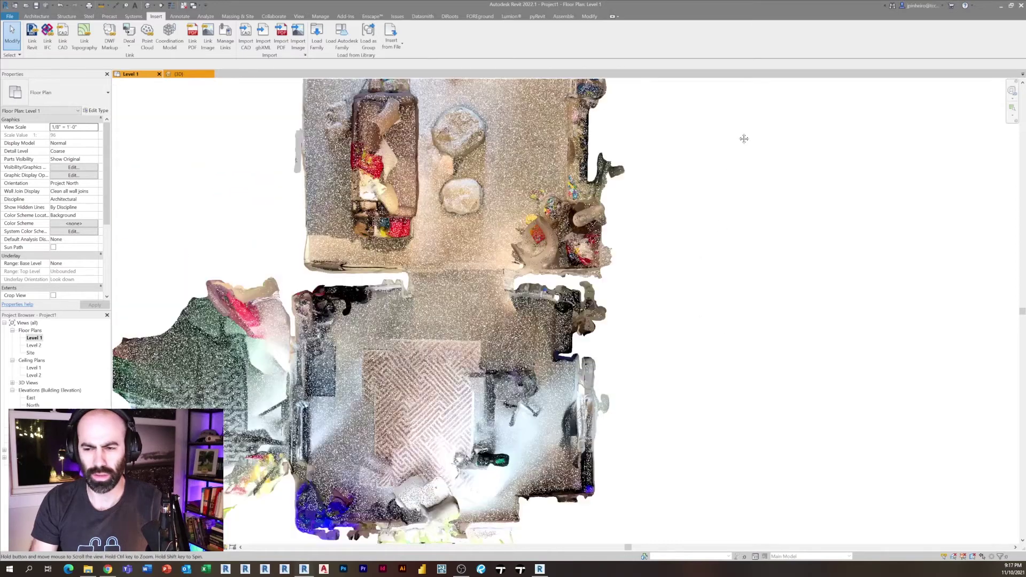
Step: Return to the default 3D view and turn on its section box
left_click(147, 6)
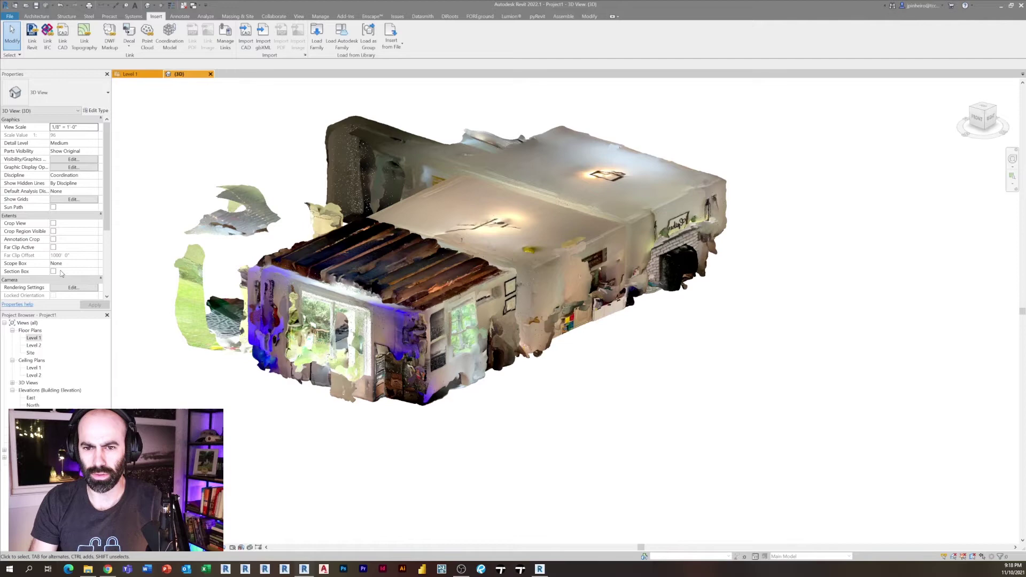
left_click(93, 304)
scroll(515, 449, "down", 4)
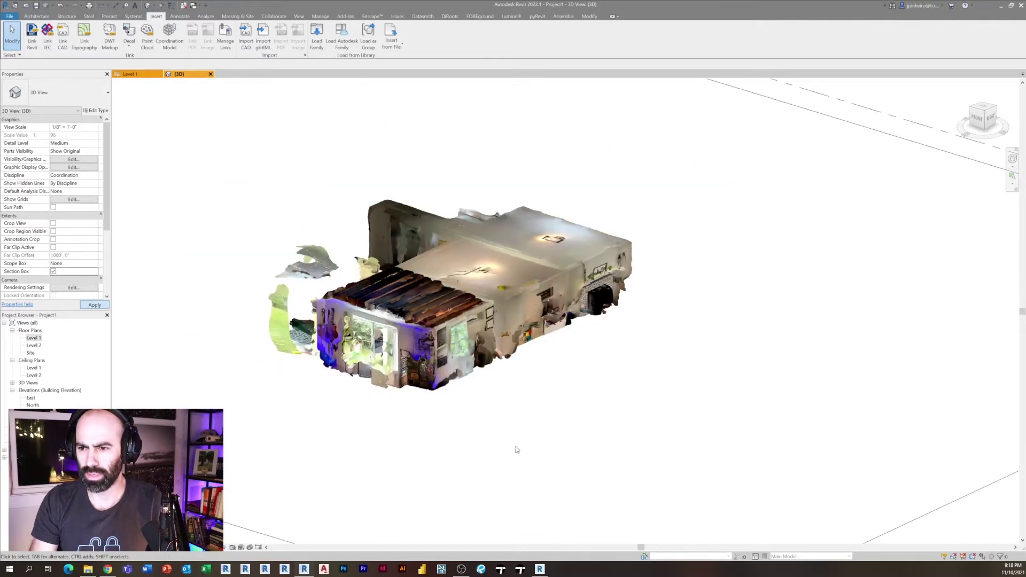
Step: Pull one side of the section box inward to cut lengthwise through the basement scan, and inspect the exposed interior
left_click(794, 480)
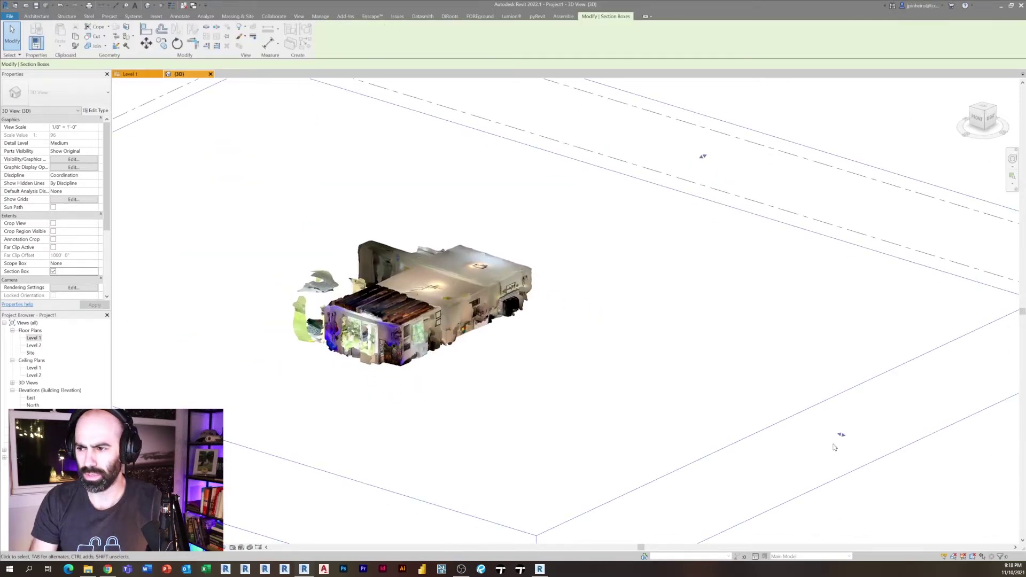
left_click_drag(399, 328, 399, 327)
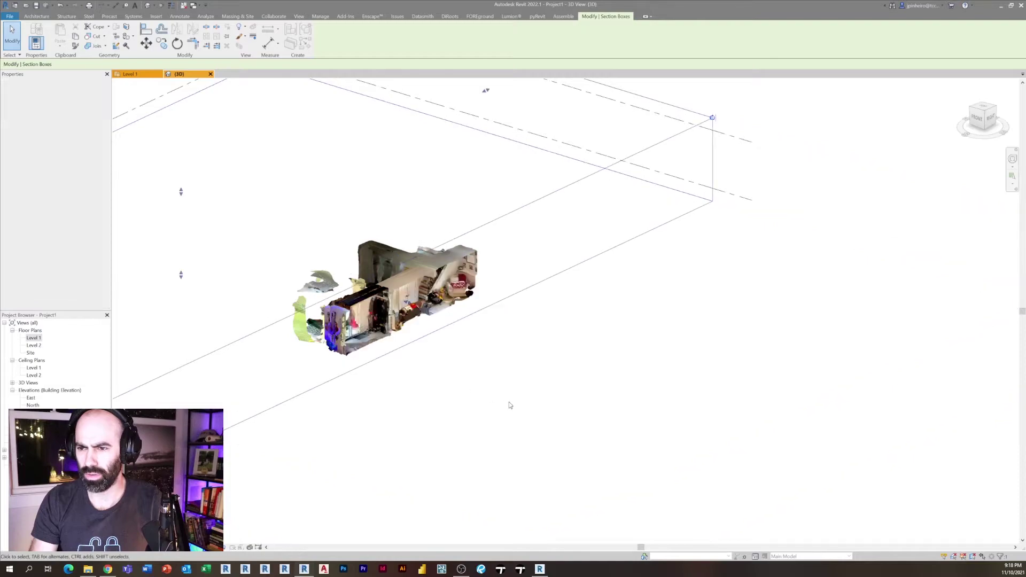
left_click(534, 419)
middle_click_drag(633, 435, 563, 380, "shift")
middle_click_drag(563, 456, 508, 447, "shift")
scroll(322, 391, "up", 3)
scroll(551, 436, "down", 3)
middle_click_drag(595, 426, 685, 497, "shift")
left_click(518, 394)
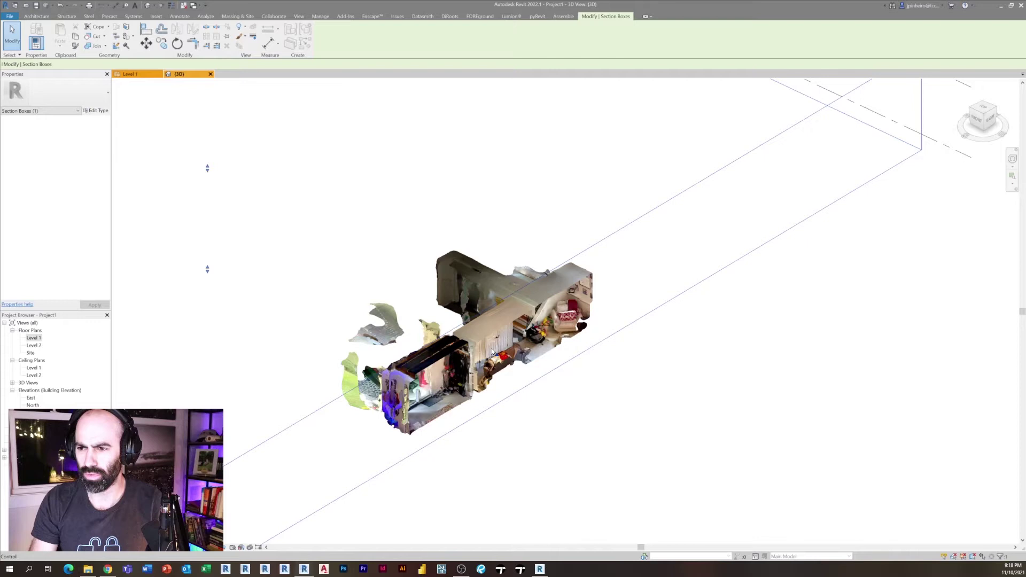
Step: Widen the section box back out past the full basement scan, and remove the scan from the model
middle_click_drag(518, 396, 587, 385, "shift")
scroll(556, 374, "down", 3)
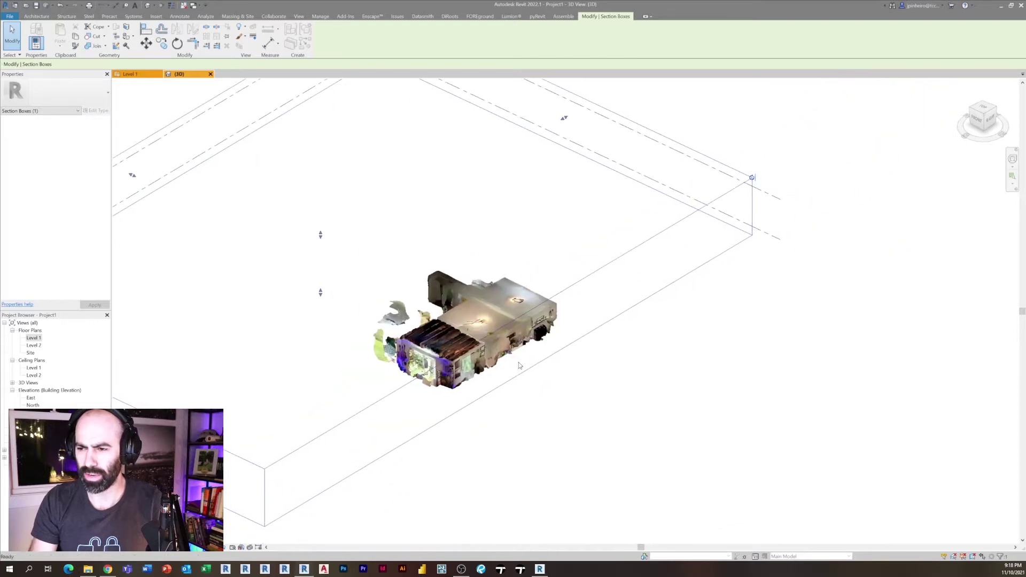
left_click_drag(513, 355, 547, 372)
left_click(559, 407)
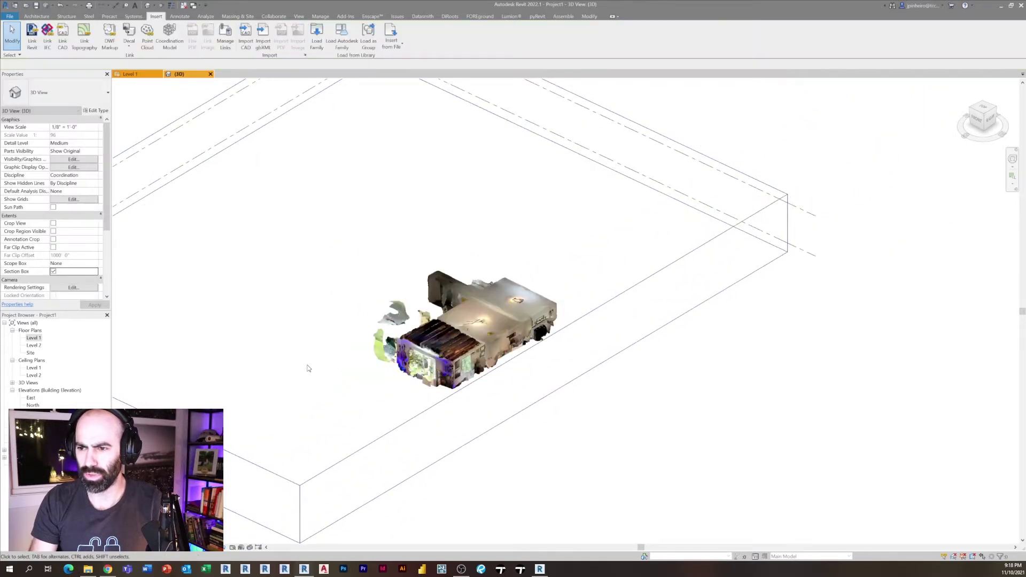
left_click(454, 368)
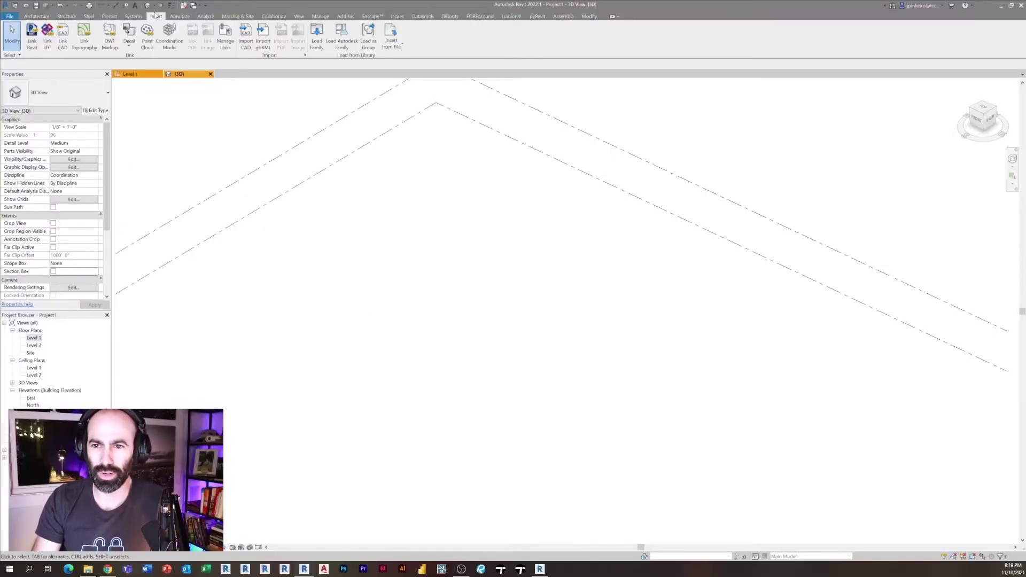
Step: Link the EntireHouse_PhotoTest.rcp point cloud from the Polycam Tests folder with Auto - Center to Center positioning
left_click(148, 39)
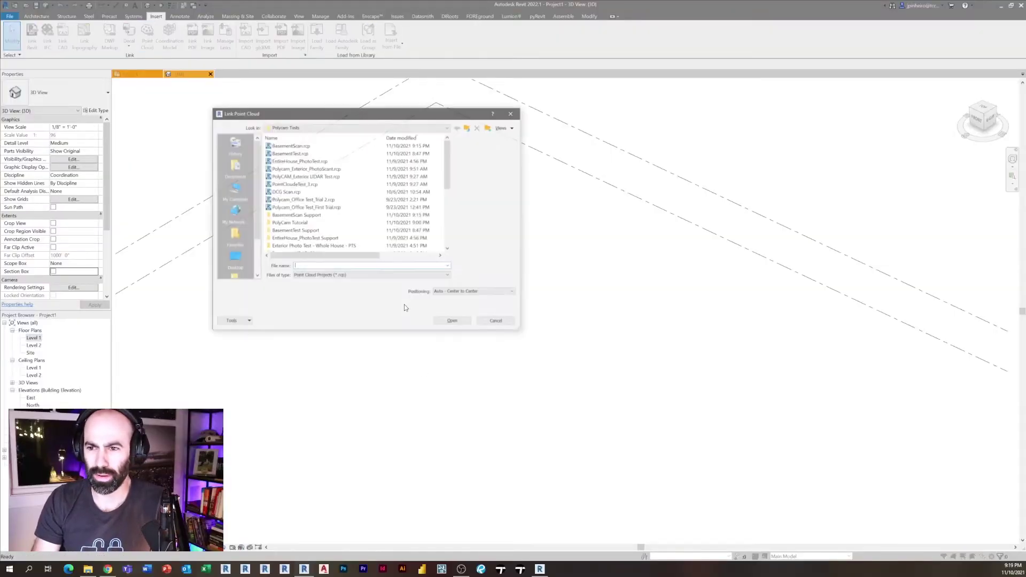
left_click(340, 161)
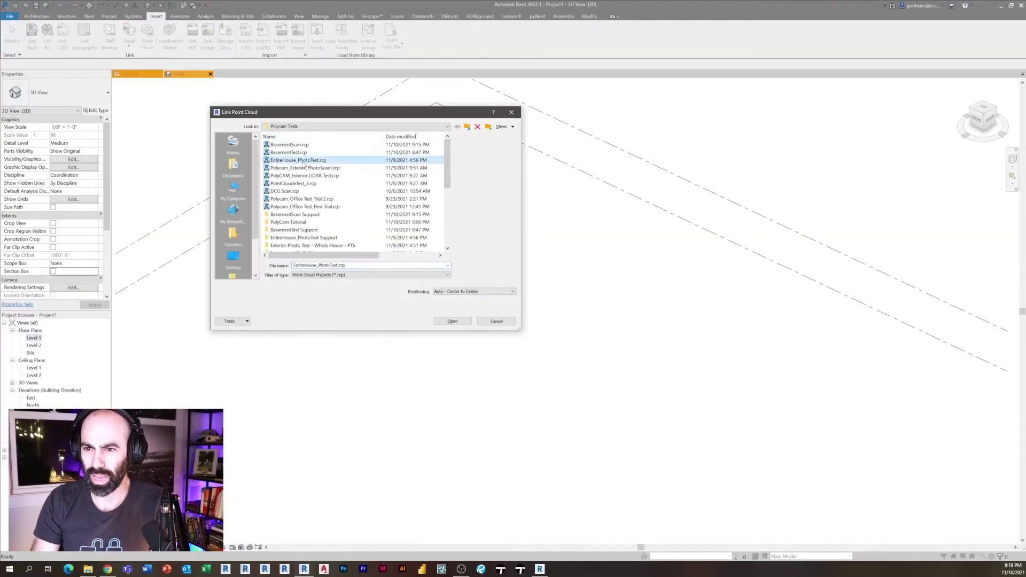
left_click(452, 321)
scroll(516, 405, "up", 2)
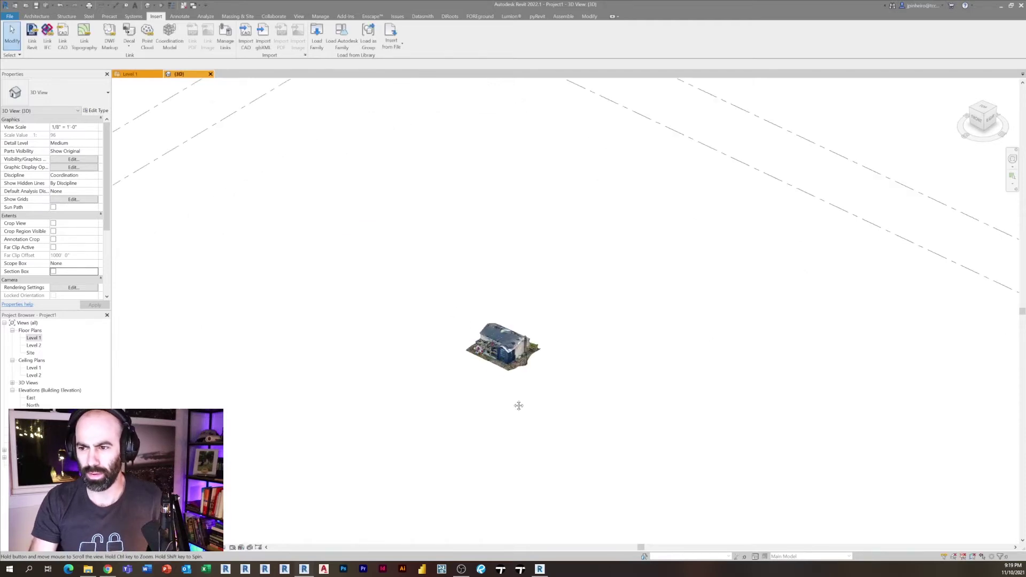
scroll(518, 405, "up", 5)
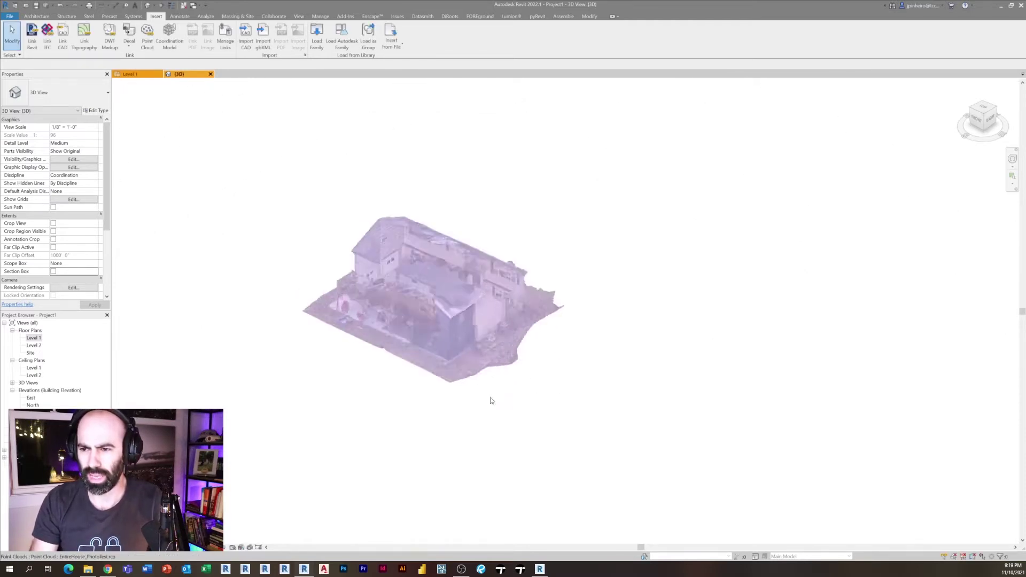
scroll(528, 481, "up", 2)
scroll(528, 481, "down", 2)
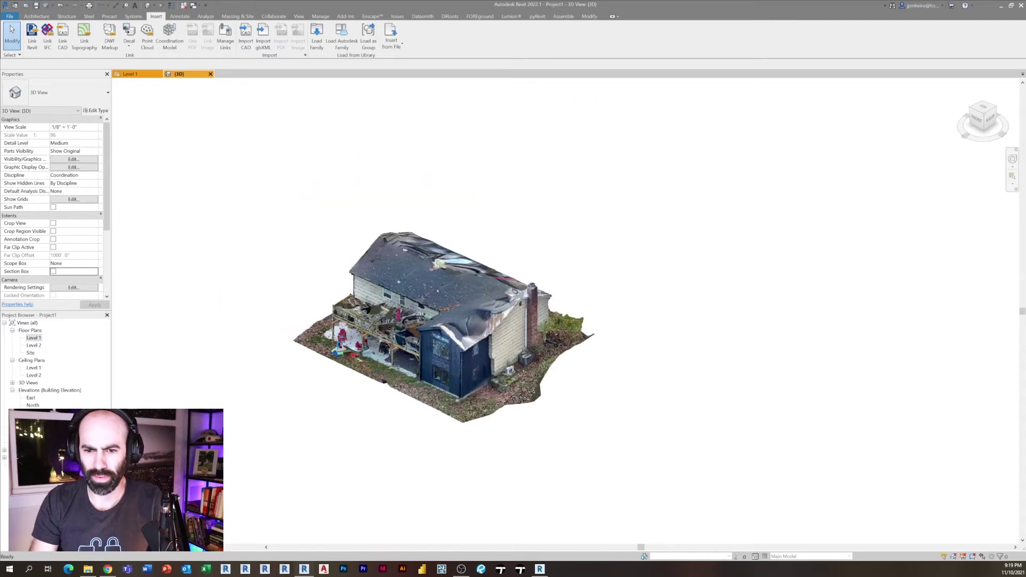
Step: In the South elevation, move the house point cloud vertically so the base of the house sits on Level 1
double_click(33, 413)
middle_click_drag(588, 346, 465, 341)
scroll(458, 342, "up", 3)
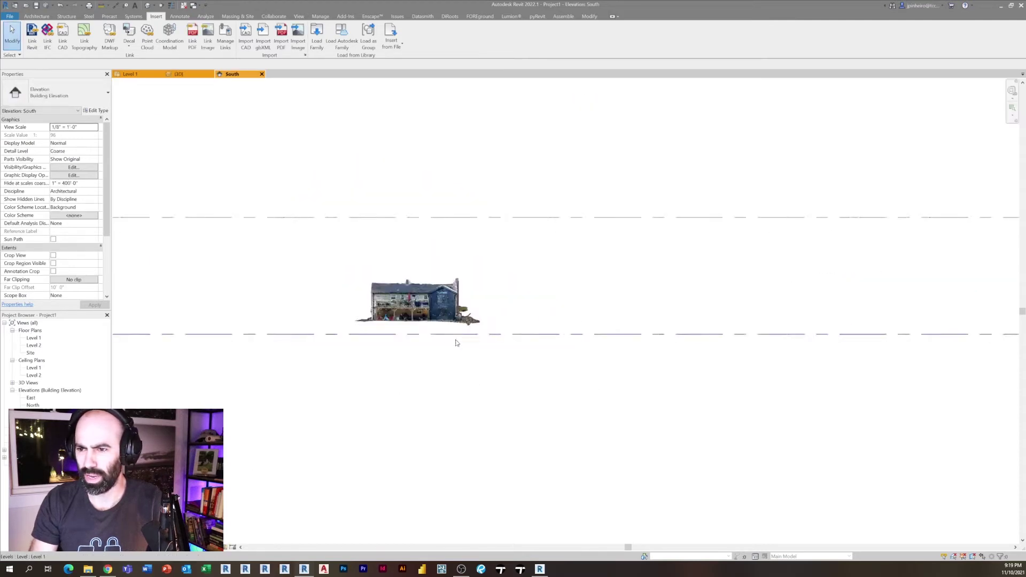
left_click(435, 316)
scroll(416, 305, "up", 3)
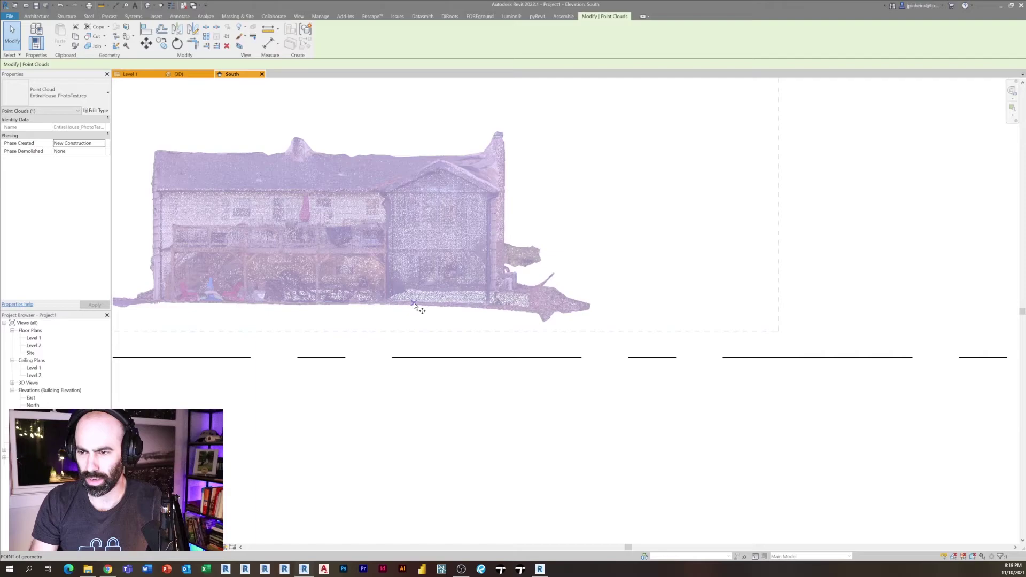
scroll(414, 303, "up", 1)
key("m")
key("v")
left_click(397, 303)
left_click(397, 366)
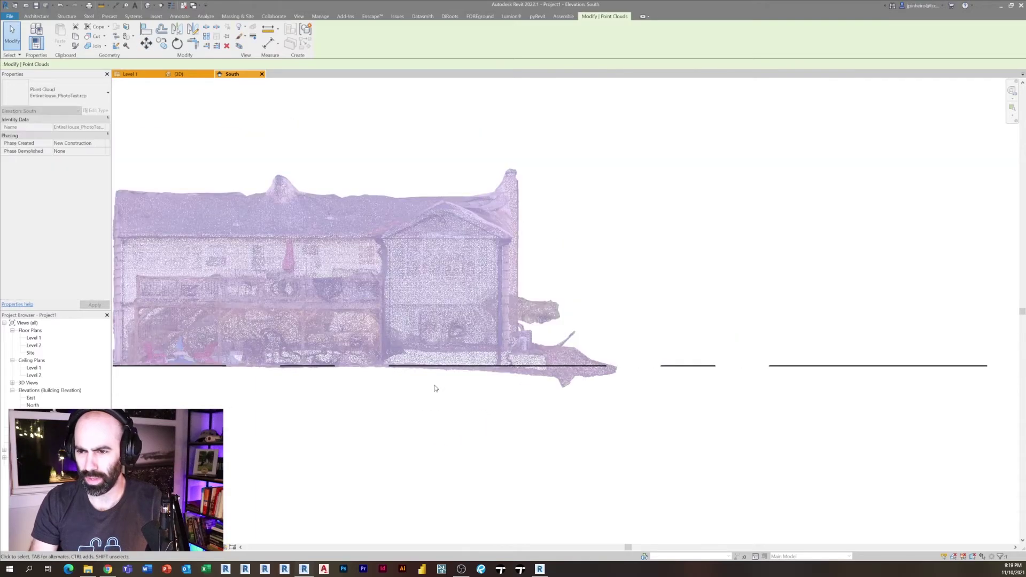
key("Escape")
Step: Measure the vertical distance from the eave corner of the blue addition down to Level 1
scroll(436, 379, "up", 2)
middle_click_drag(547, 382, 525, 426)
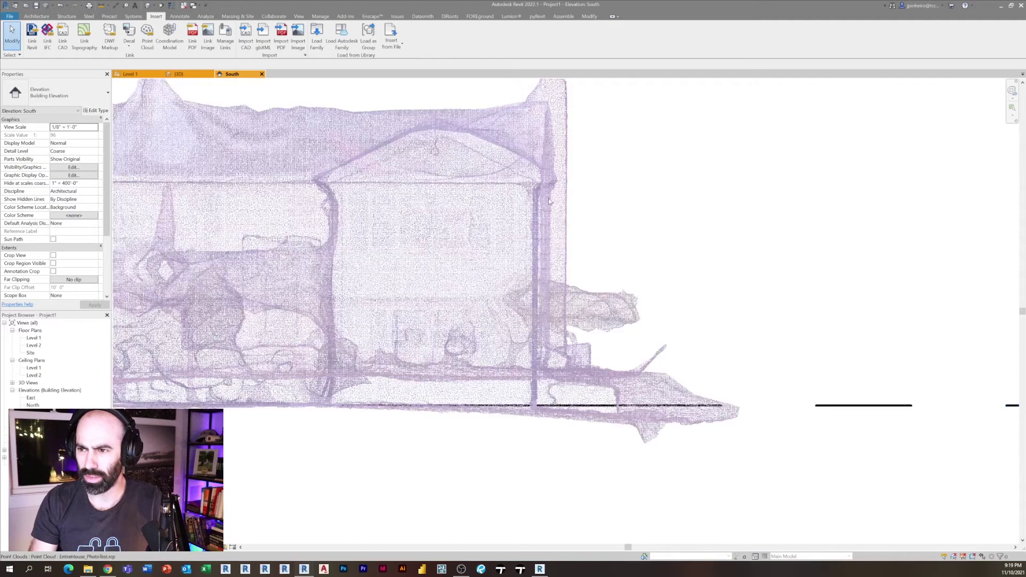
left_click(104, 6)
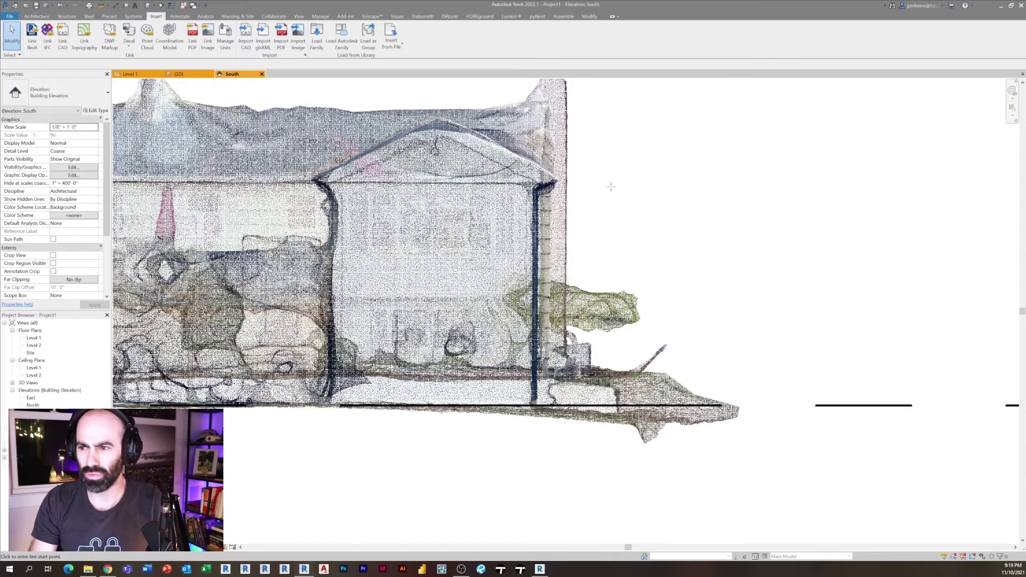
left_click(536, 186)
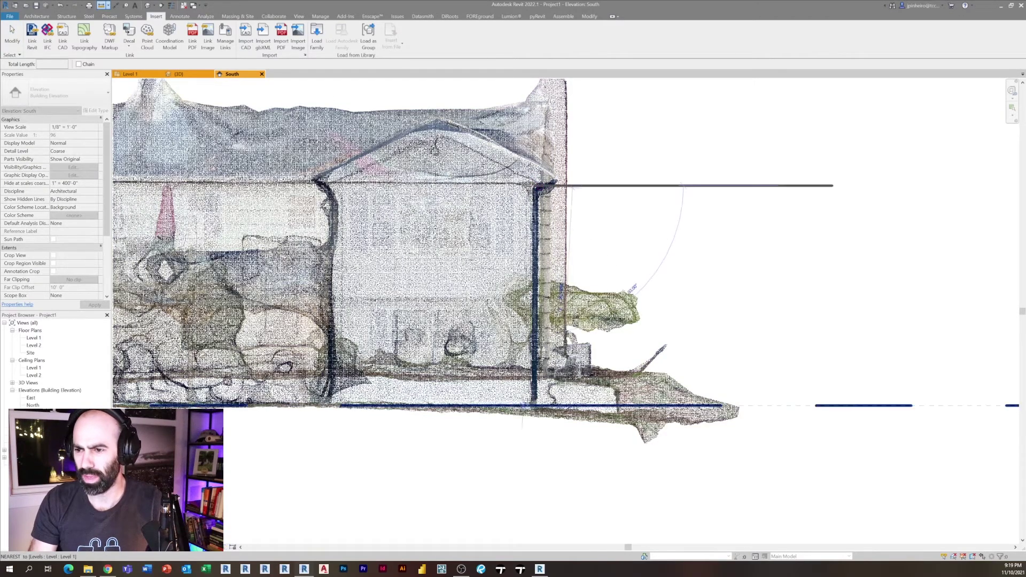
left_click(534, 405)
scroll(657, 305, "up", 4)
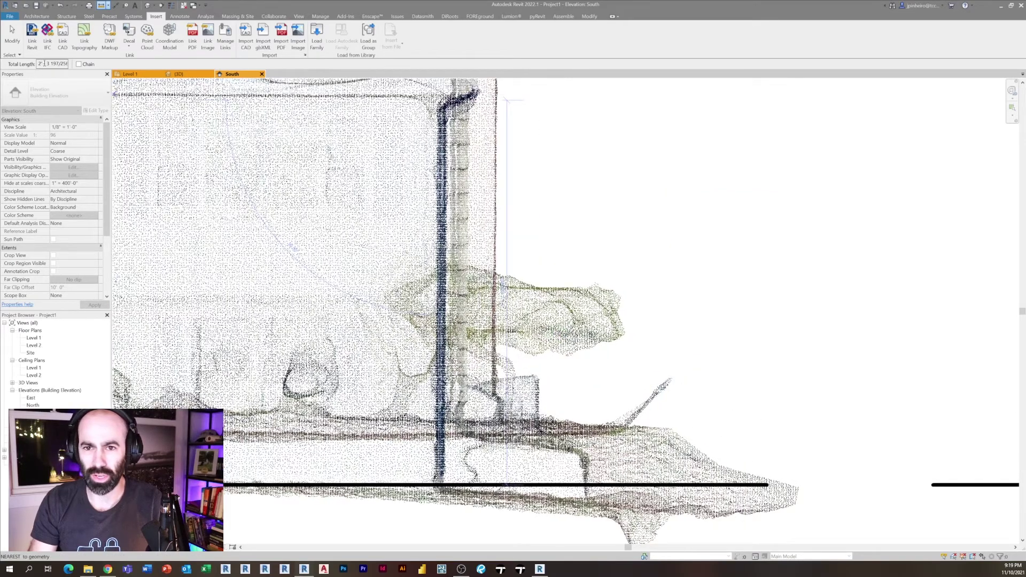
scroll(253, 181, "down", 6)
key("Escape")
key("Escape")
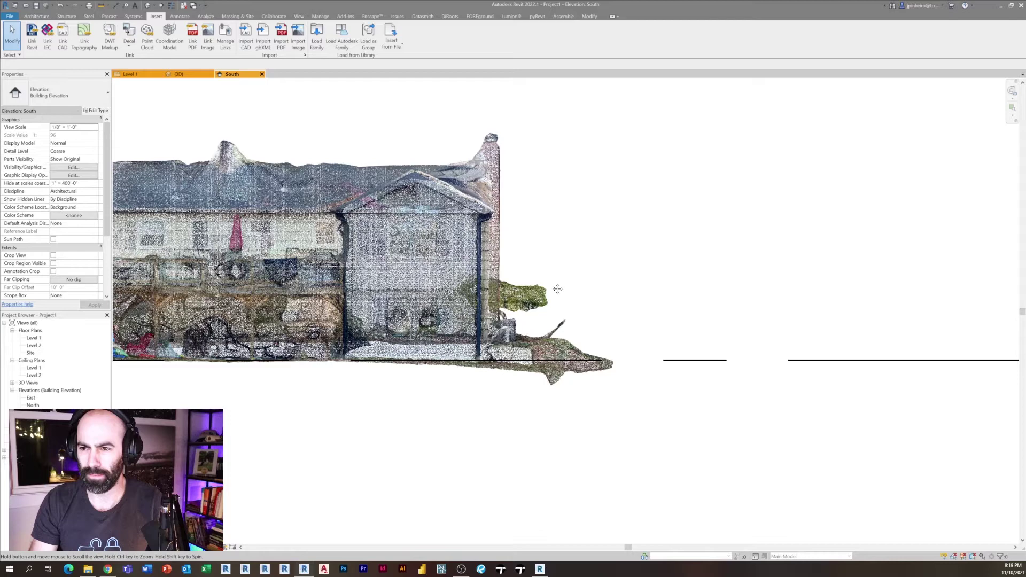
left_click(568, 271)
scroll(587, 283, "down", 5)
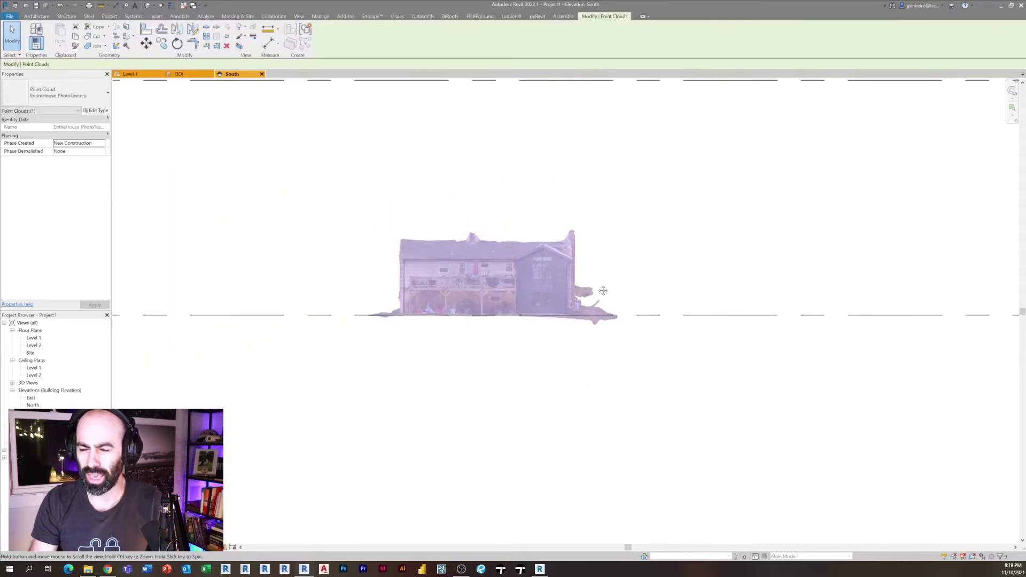
left_click(475, 233)
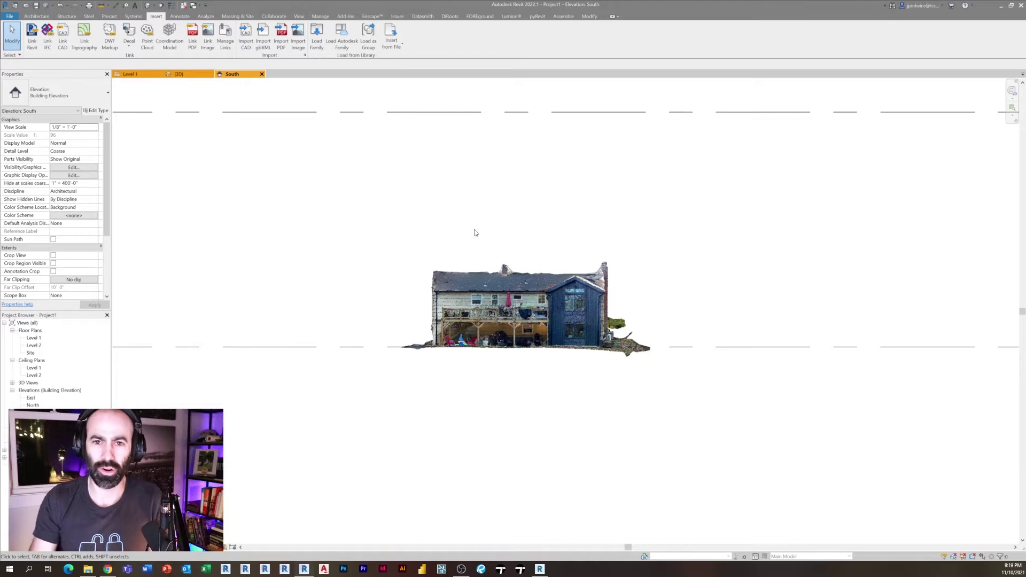
middle_click_drag(475, 233, 541, 276)
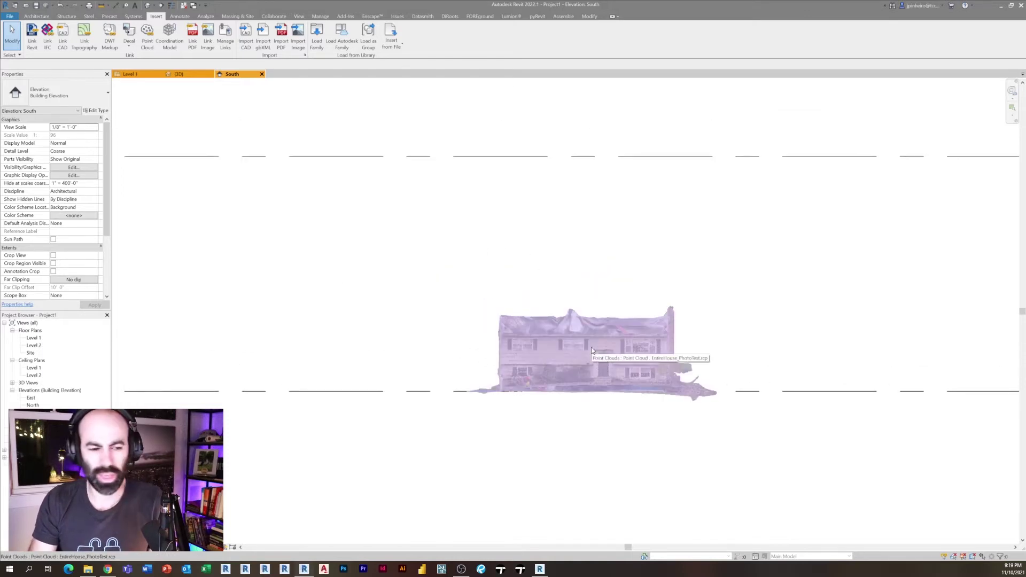
scroll(591, 347, "up", 2)
middle_click_drag(422, 321, 476, 330)
scroll(476, 330, "up", 1)
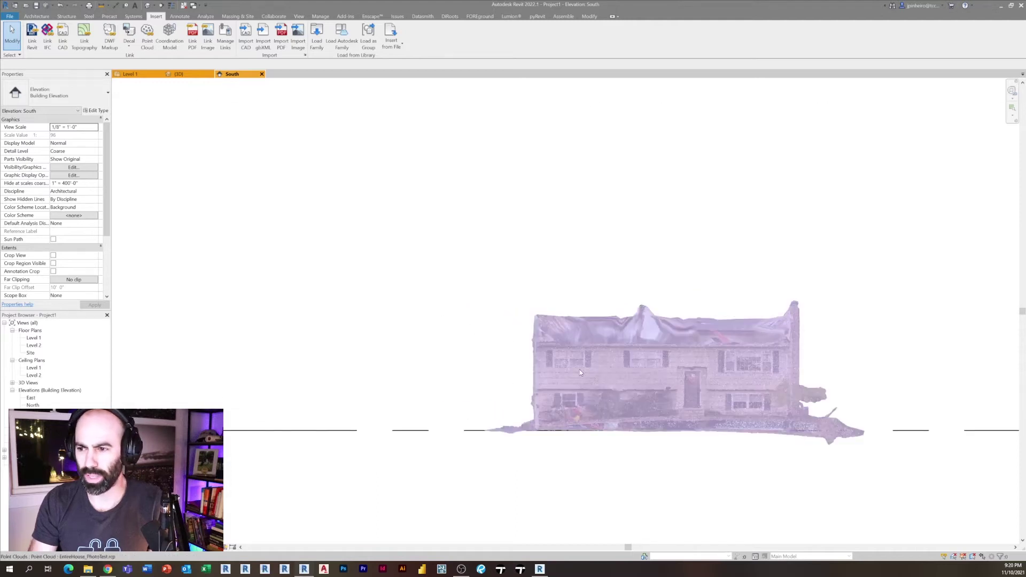
Step: Set the Scale type parameter of the EntireHouse_PhotoTest.rcp point cloud to 22.6
left_click(601, 351)
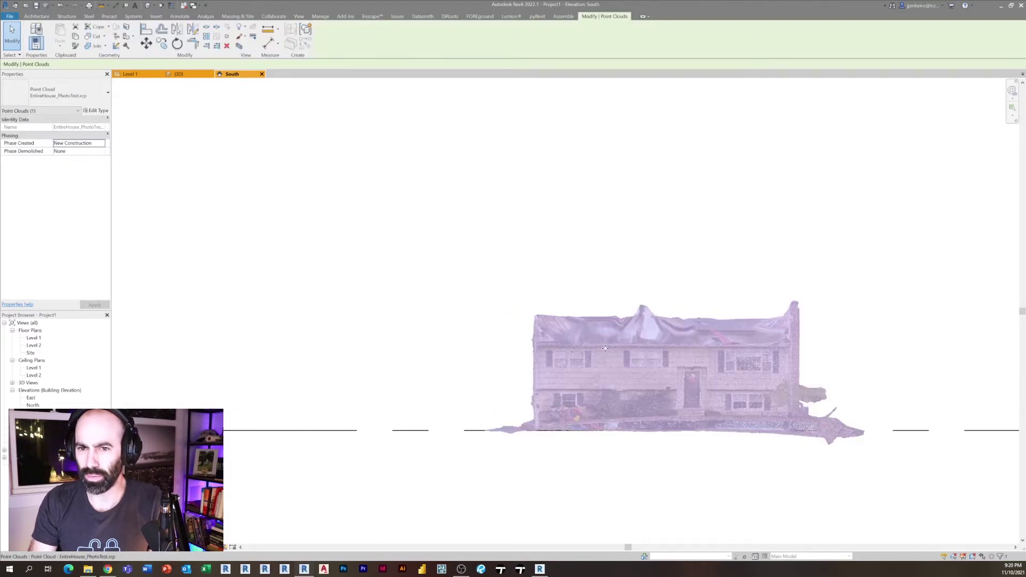
left_click(90, 112)
left_click_drag(297, 136, 203, 93)
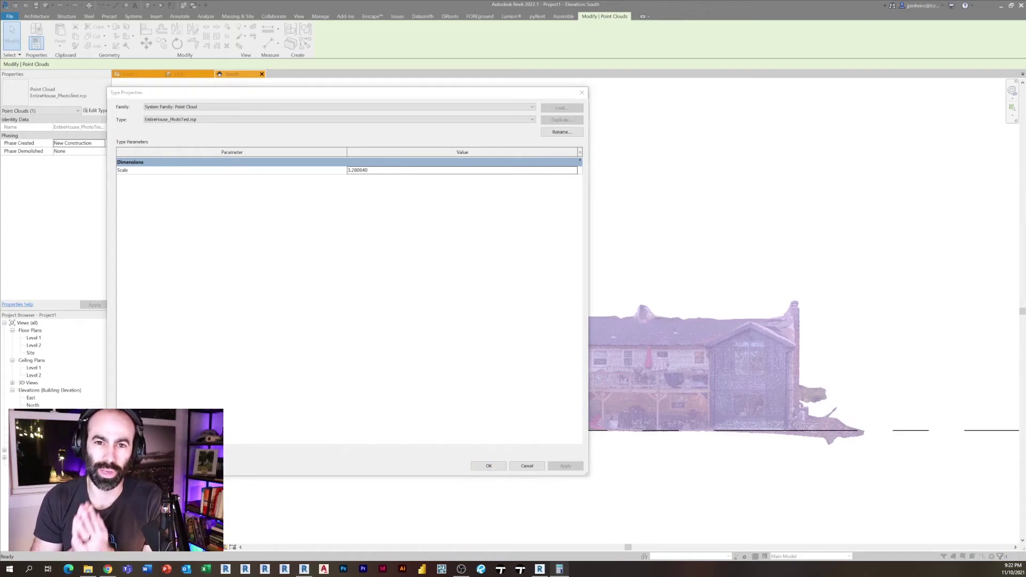
left_click(411, 172)
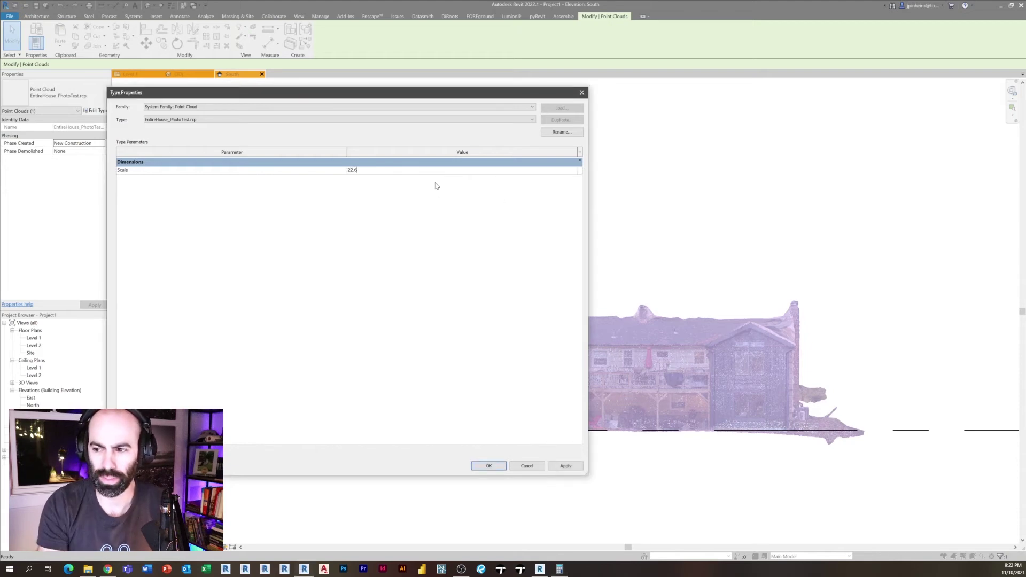
type("22.6")
left_click(489, 465)
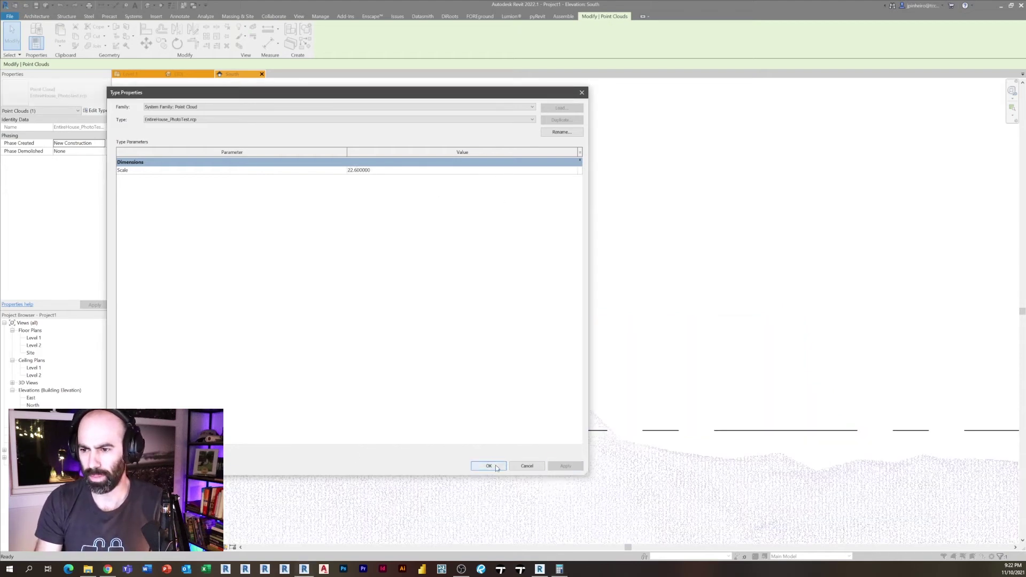
Step: Move the rescaled house point cloud up so its base aligns with Level 1 in the South elevation
middle_click_drag(626, 376, 368, 296)
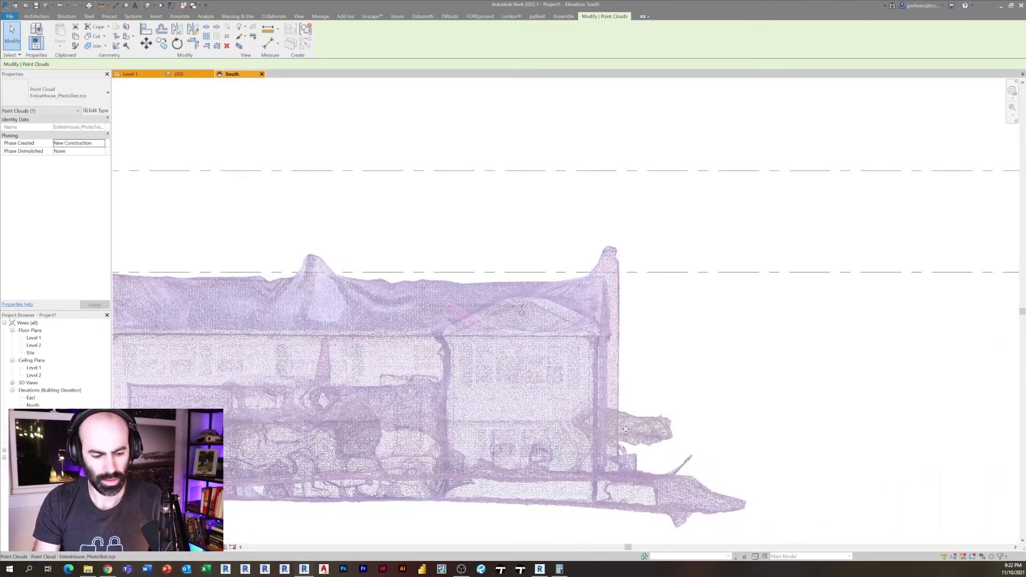
left_click(591, 501)
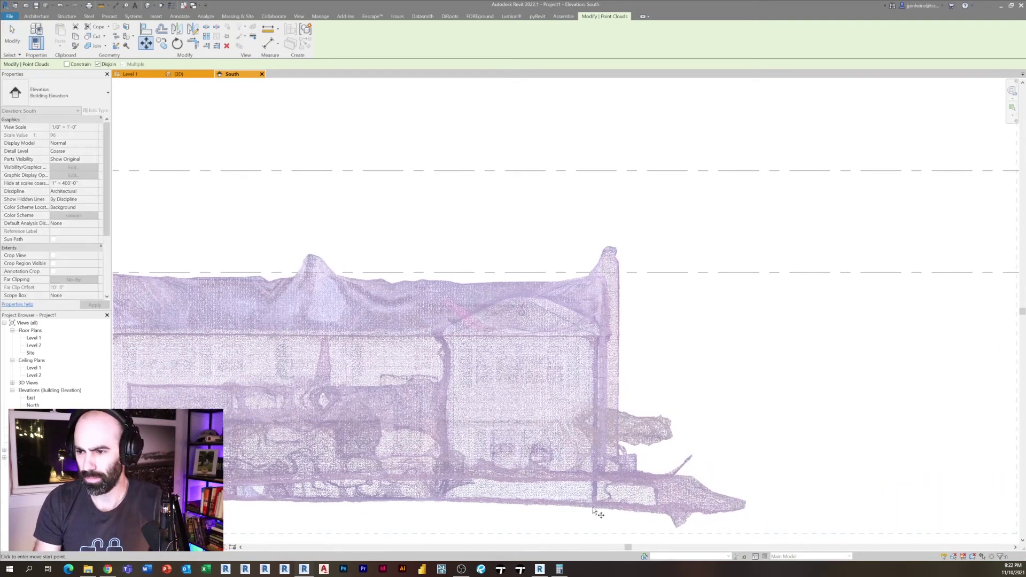
left_click(587, 277)
scroll(617, 335, "down", 3)
left_click(634, 347)
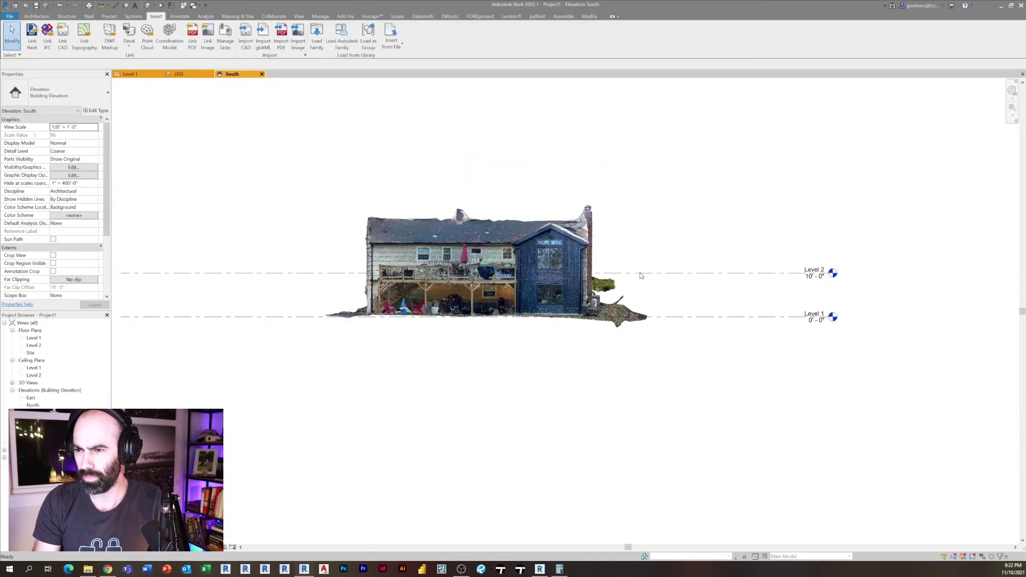
scroll(586, 280, "up", 4)
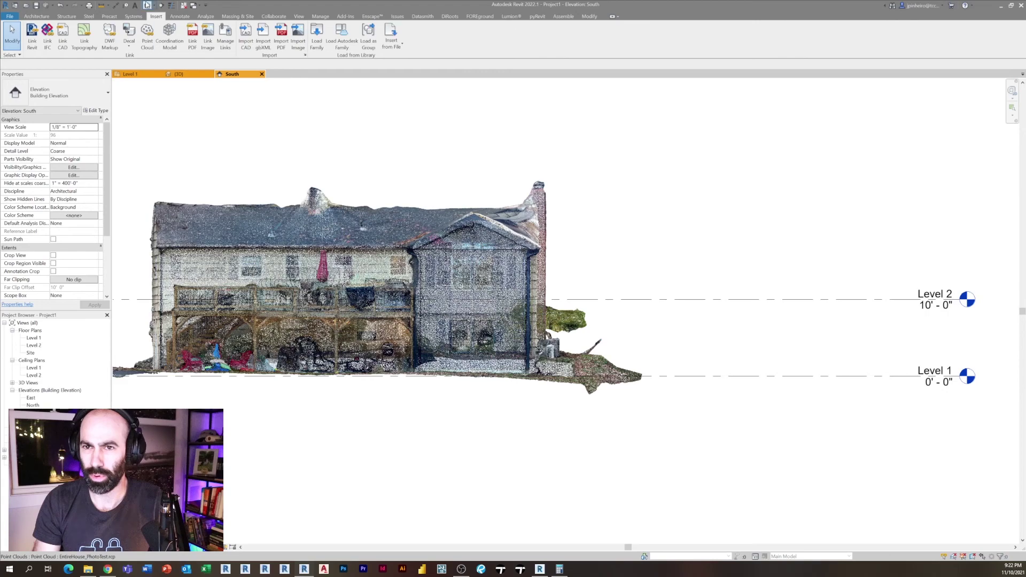
Step: Return to the default 3D view and examine the rescaled house point cloud from several sides
left_click(147, 5)
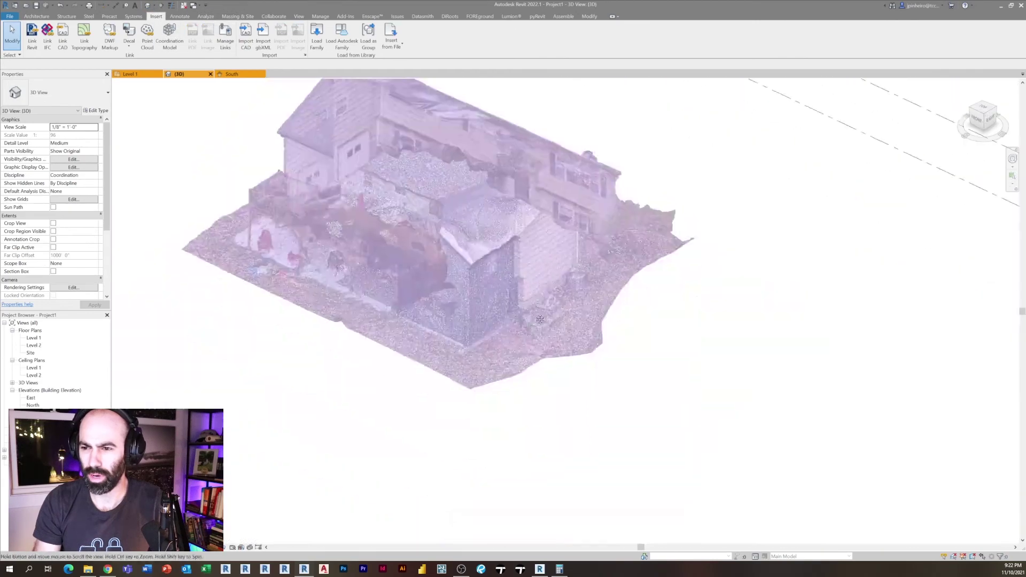
middle_click_drag(653, 436, 576, 268, "shift")
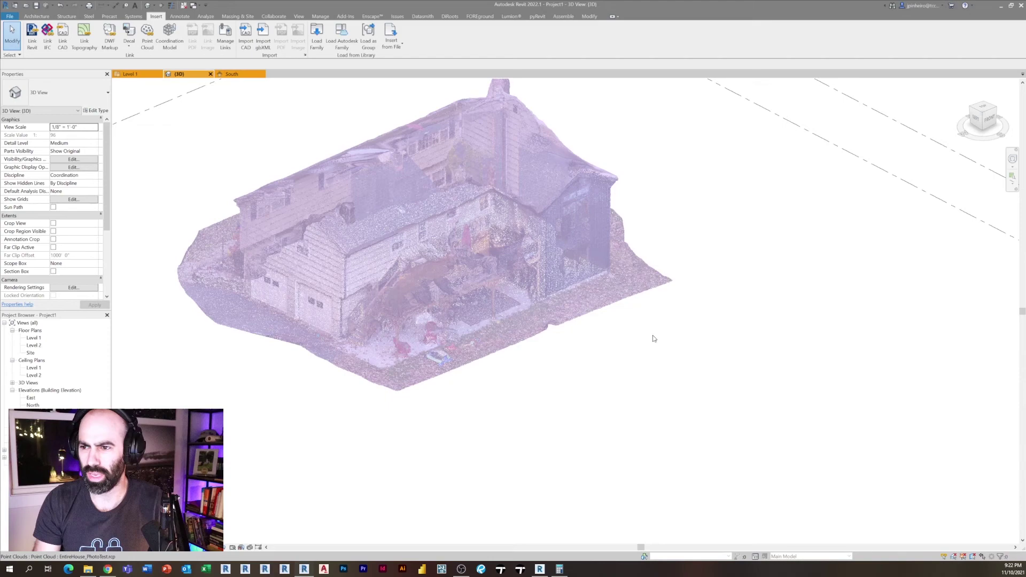
scroll(700, 440, "up", 4)
middle_click_drag(700, 440, 673, 468)
left_click_drag(776, 437, 646, 353)
key("ctrl+z")
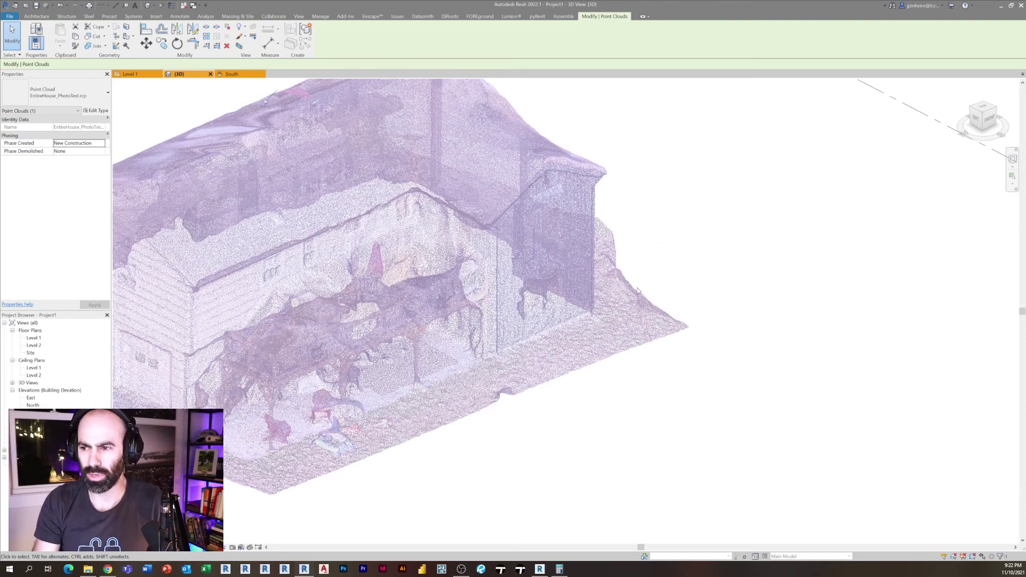
left_click(765, 377)
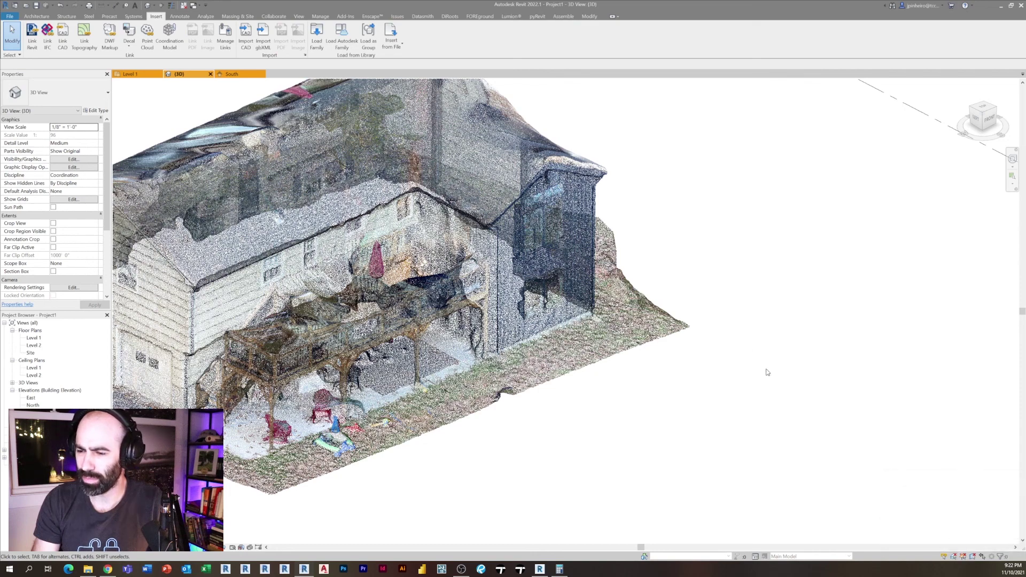
scroll(549, 276, "down", 4)
scroll(556, 278, "up", 4)
scroll(556, 278, "down", 5)
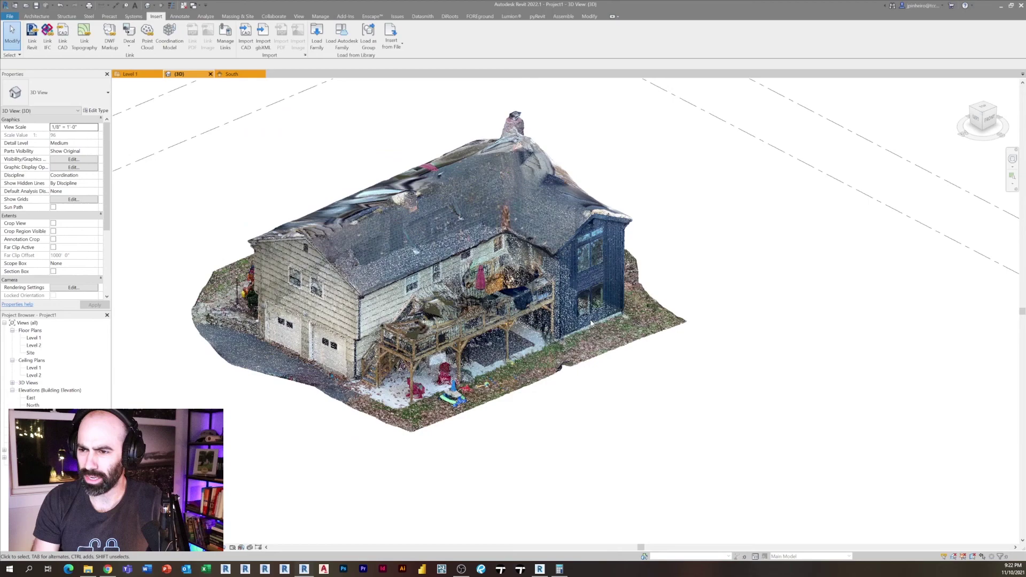
middle_click_drag(545, 300, 300, 318, "shift")
scroll(433, 382, "up", 2)
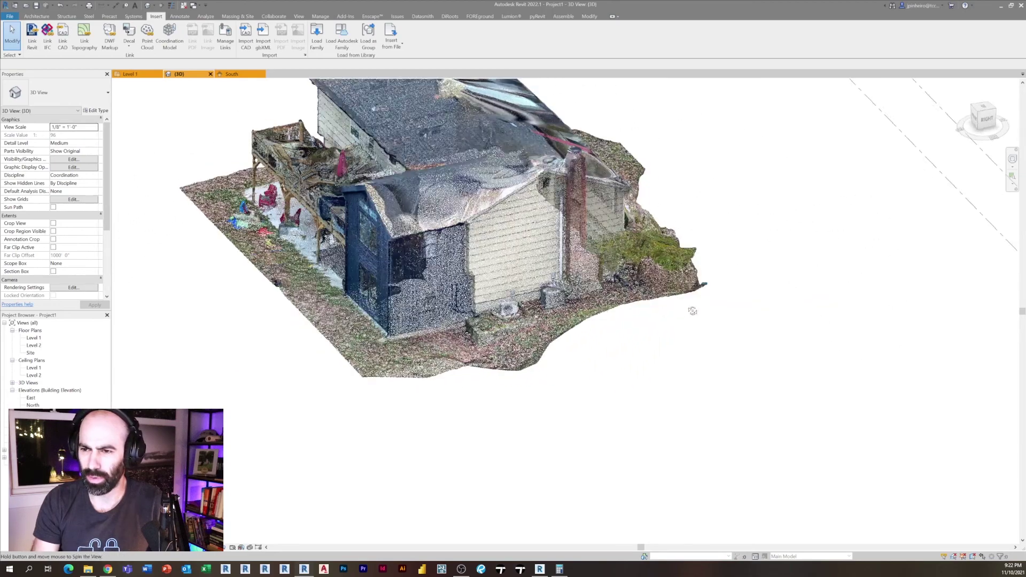